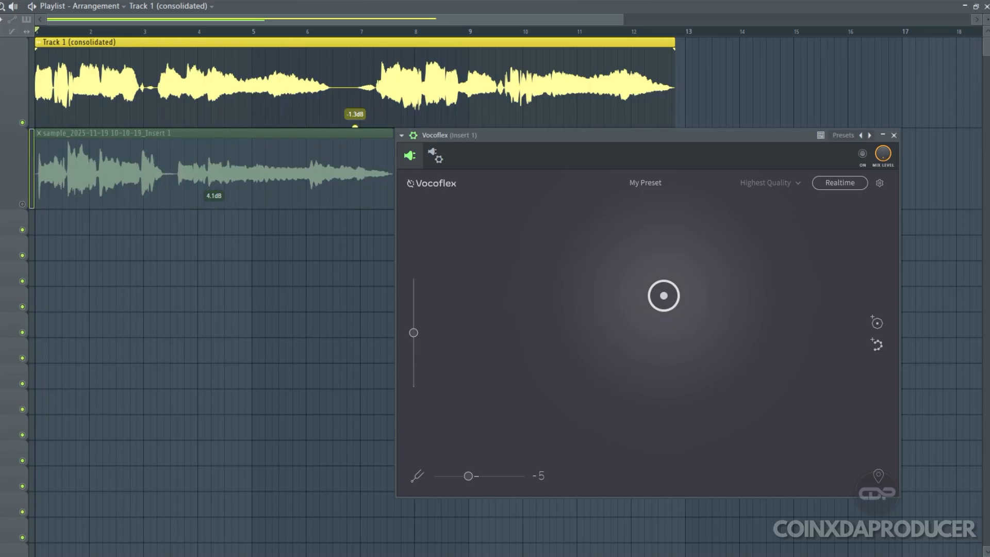
Listen to the vocal clips in the playlist before changing the voice
{"action": "key", "text": "space"}
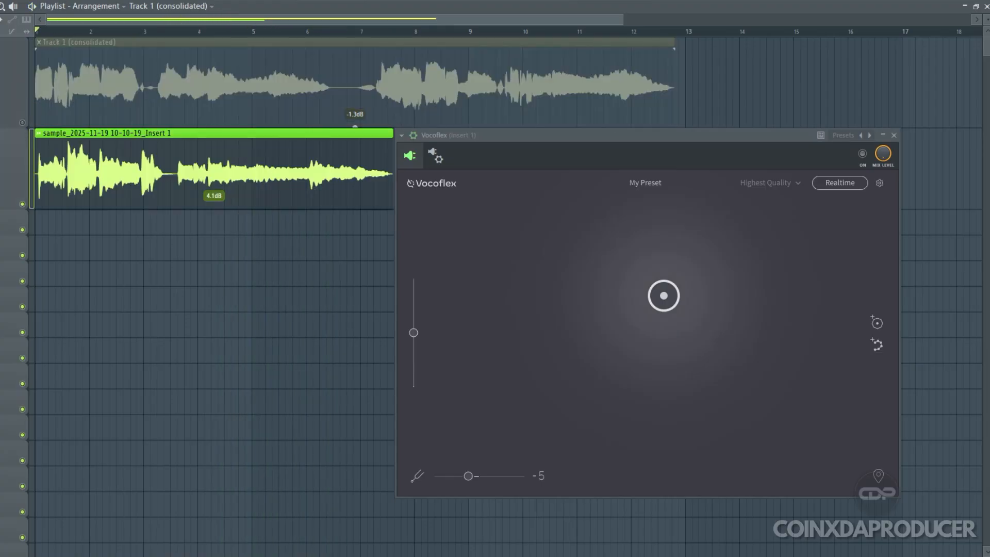
{"action": "key", "text": "space"}
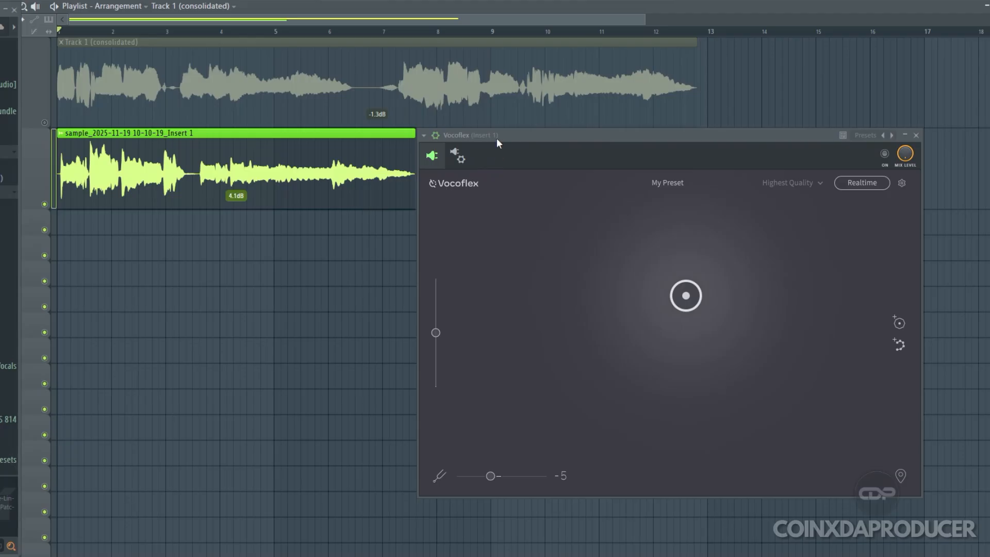
Show the mixer beside the Vocoflex window and view the effect slots of Insert 1
{"action": "left_click", "coordinate": [436, 135]}
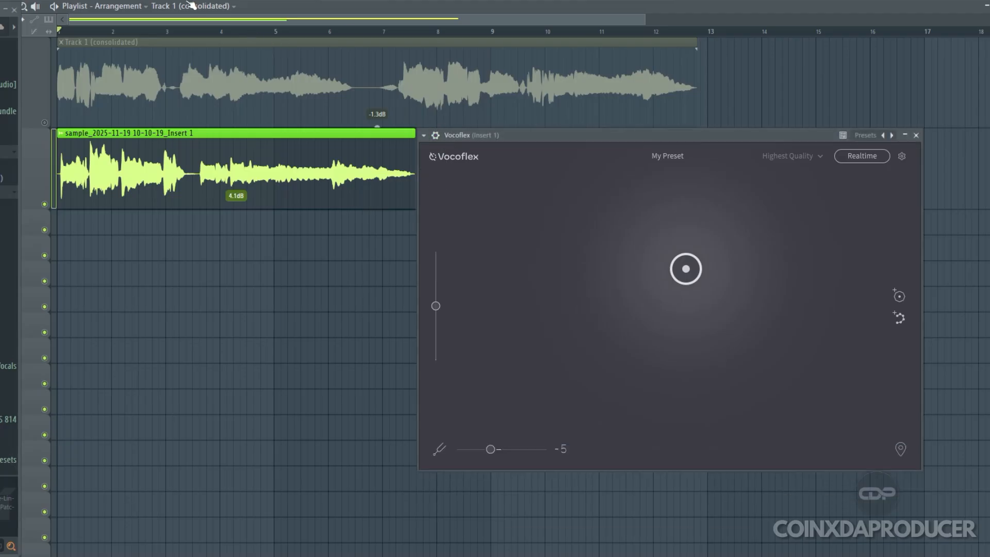
{"action": "key", "text": "F9"}
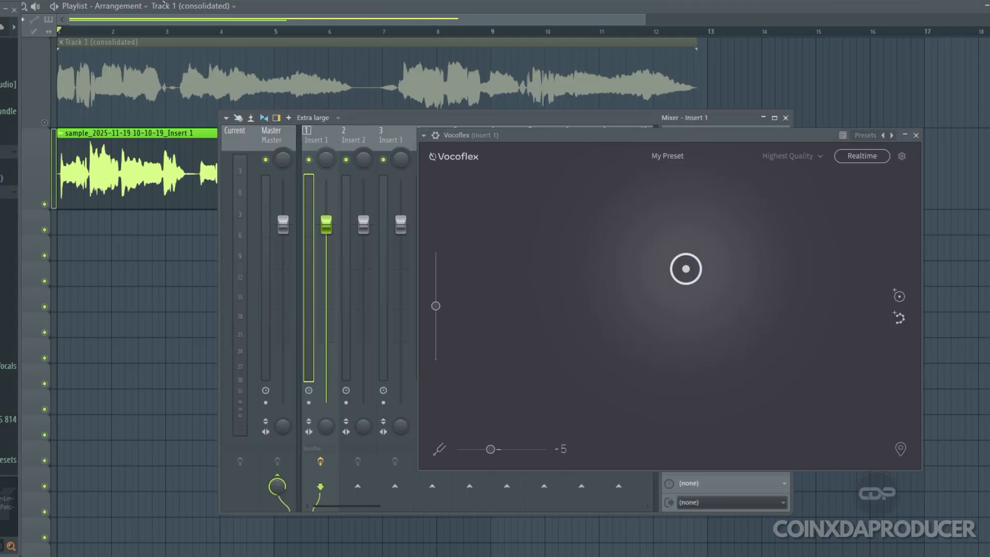
{"action": "left_click_drag", "start_coordinate": [399, 118], "coordinate": [264, 125]}
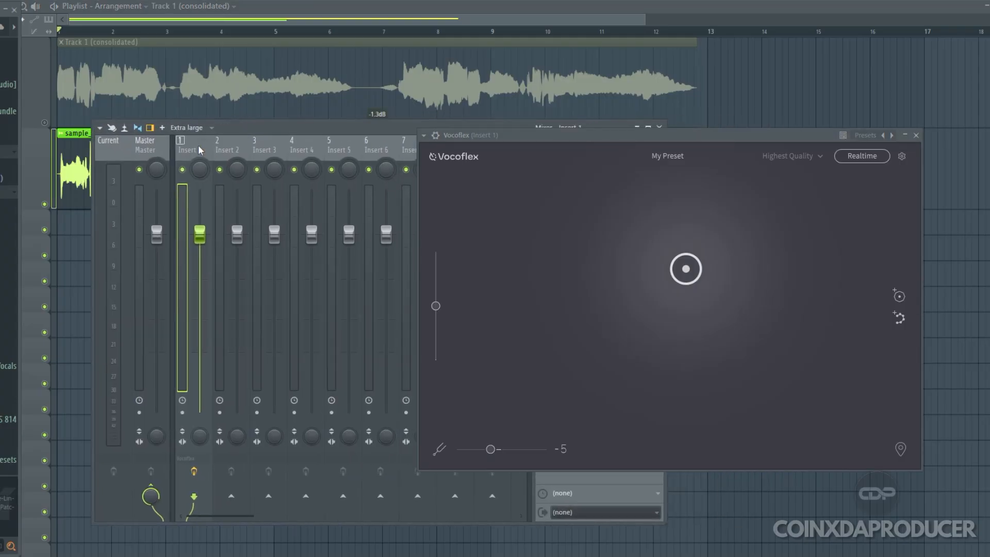
{"action": "left_click_drag", "start_coordinate": [578, 139], "coordinate": [620, 203]}
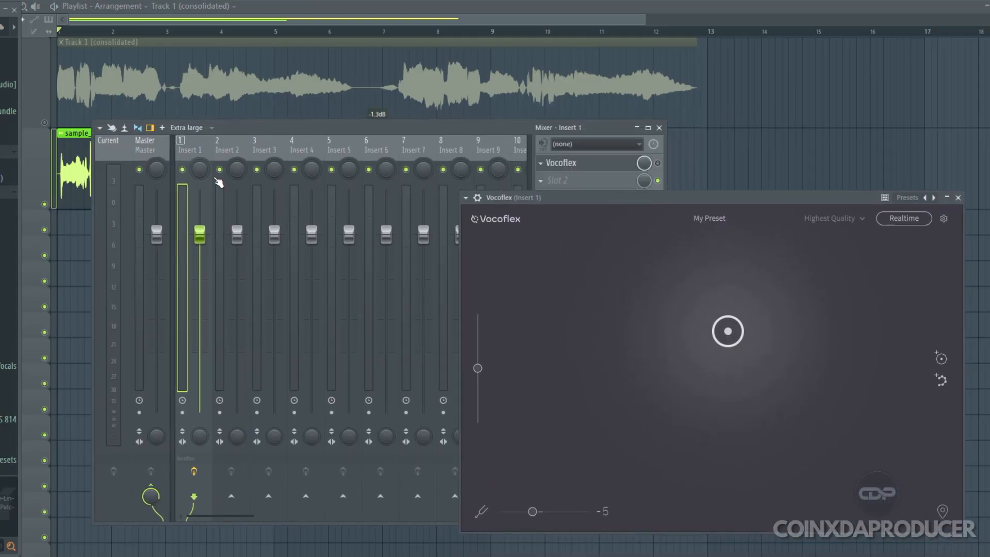
{"action": "left_click_drag", "start_coordinate": [243, 129], "coordinate": [489, 94]}
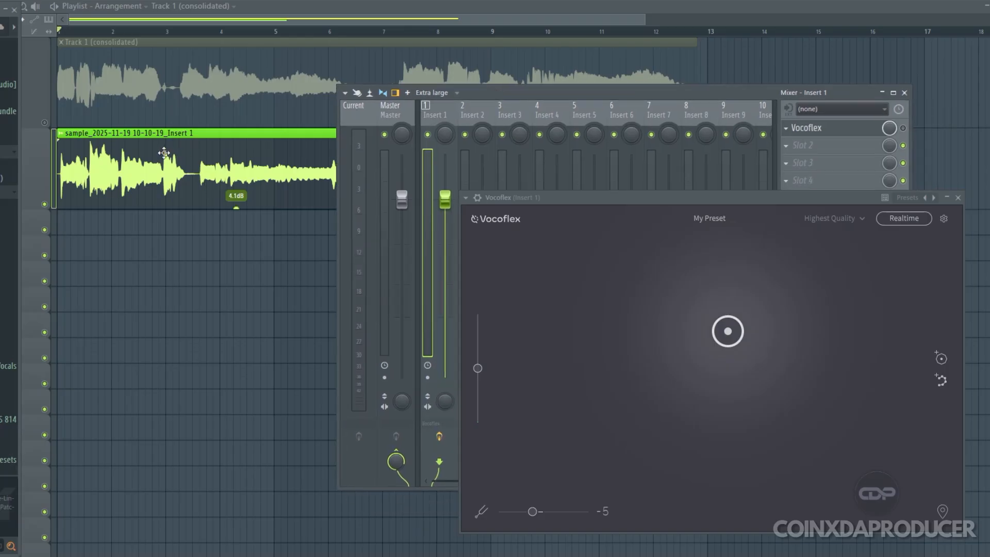
{"action": "double_click", "coordinate": [164, 153]}
{"action": "left_click_drag", "start_coordinate": [196, 103], "coordinate": [259, 119]}
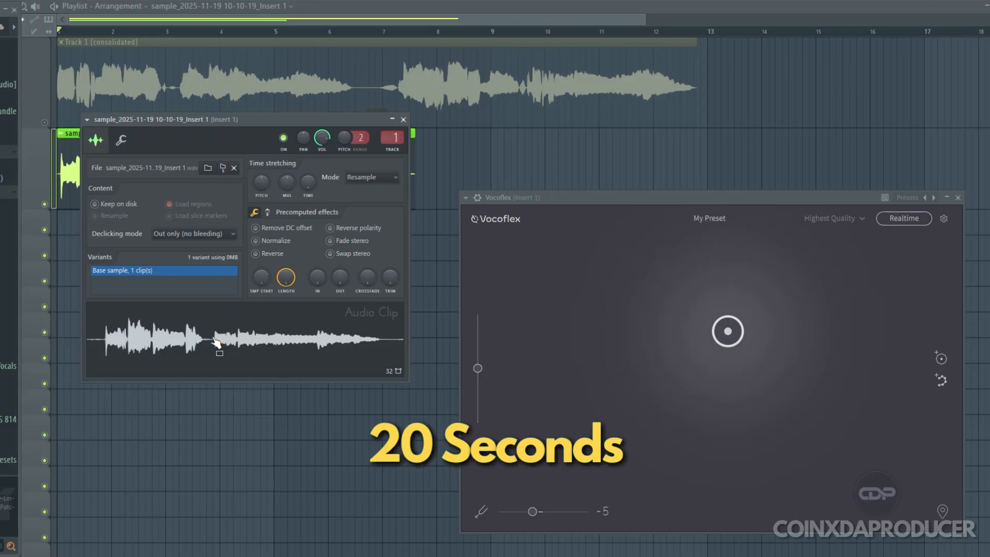
{"action": "left_click_drag", "start_coordinate": [456, 320], "coordinate": [710, 515]}
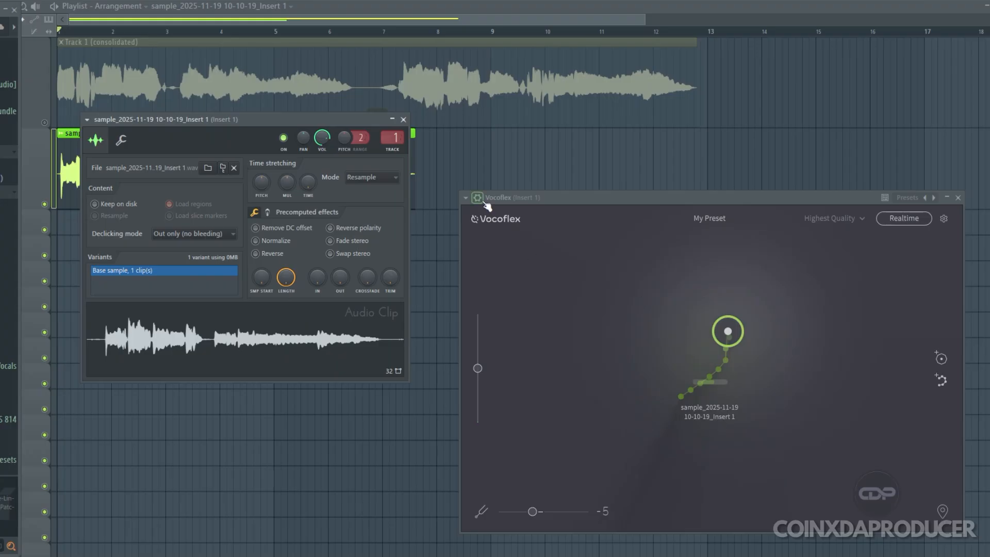
{"action": "left_click", "coordinate": [404, 119]}
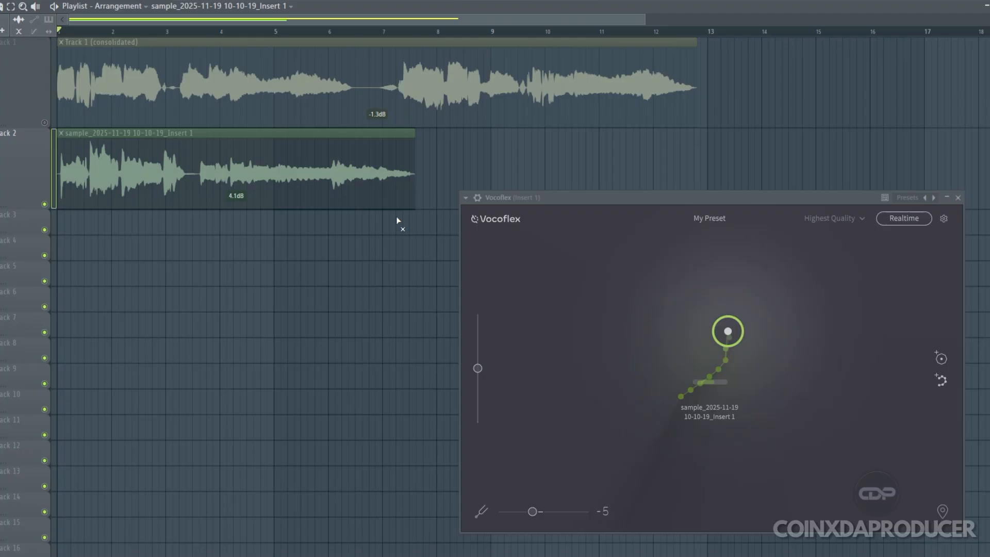
Unmute the Track 1 (consolidated) vocal and check its mixer track assignment in the clip settings
{"action": "left_click", "coordinate": [478, 198]}
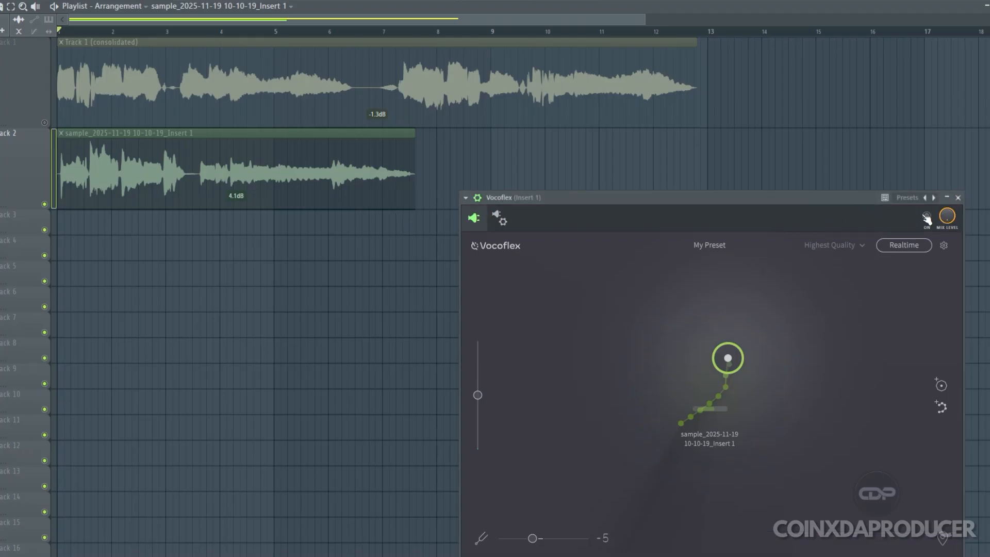
{"action": "left_click", "coordinate": [45, 123]}
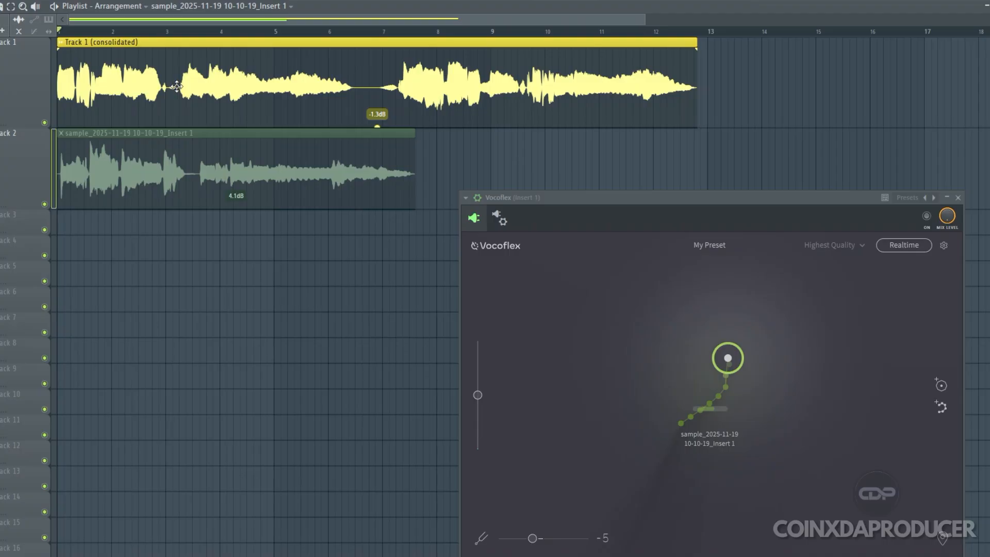
{"action": "double_click", "coordinate": [210, 59]}
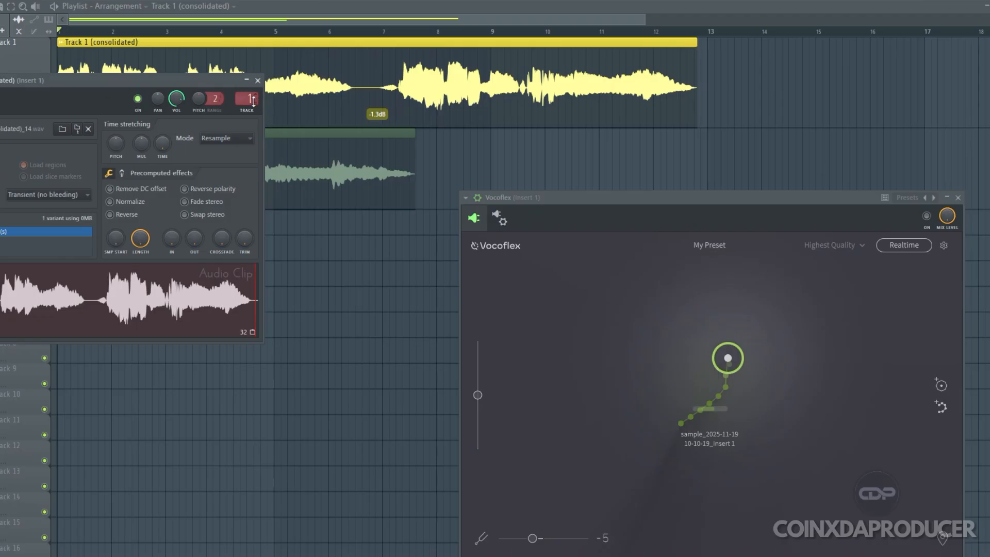
{"action": "left_click", "coordinate": [258, 80]}
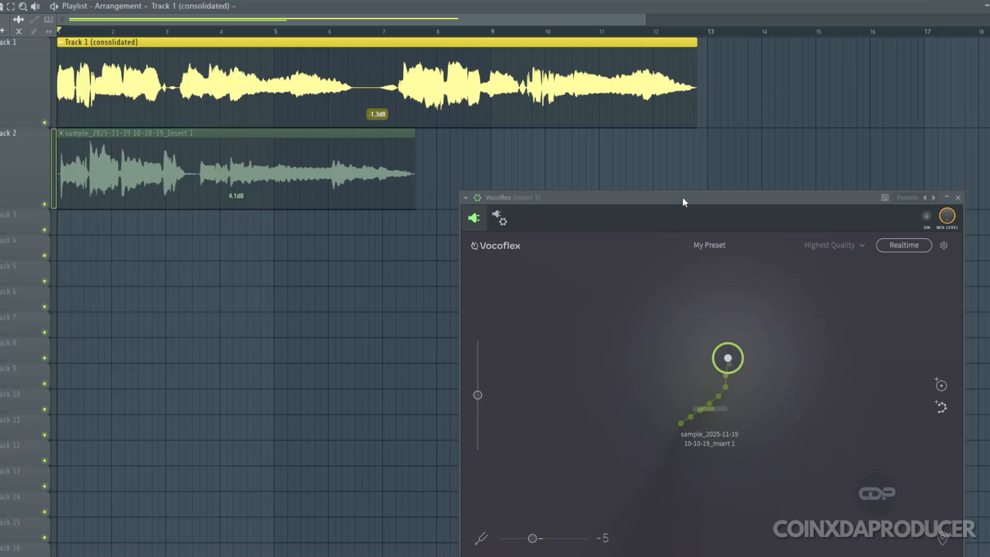
Turn on Vocoflex on Insert 1, move its window up and close the vocal clip's settings
{"action": "left_click", "coordinate": [928, 219]}
{"action": "left_click_drag", "start_coordinate": [594, 199], "coordinate": [597, 146]}
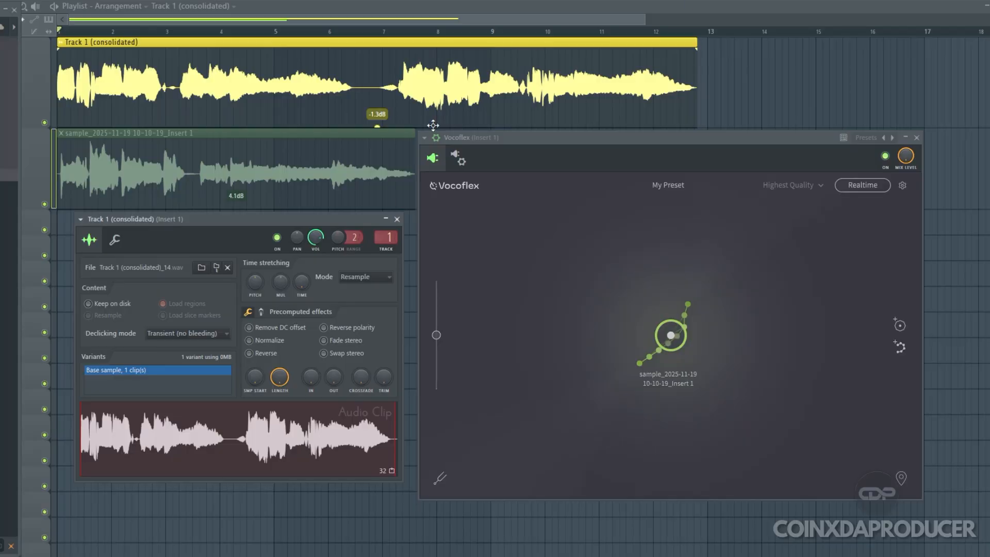
{"action": "key", "text": "Escape"}
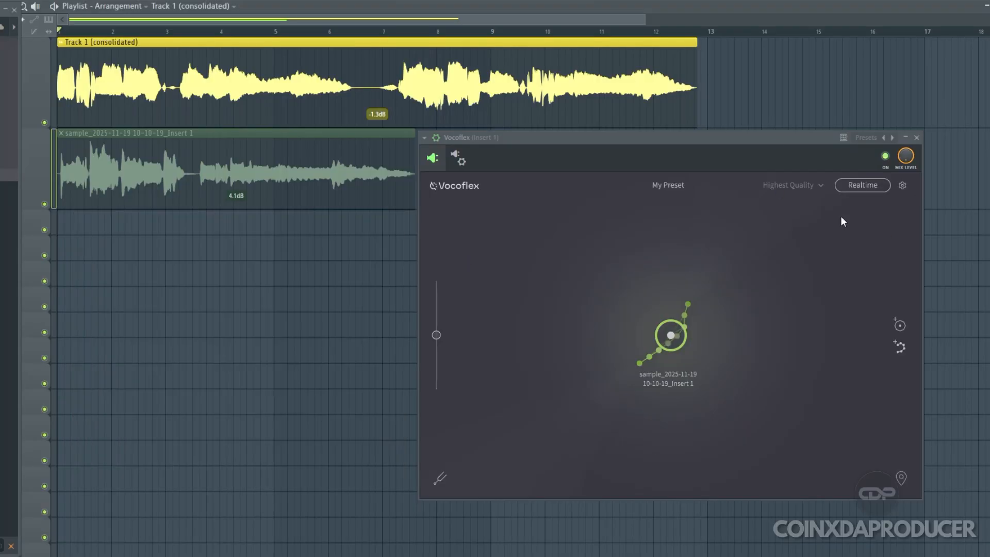
Consolidate Track 1 from the track start and enlarge the height of the resulting track
{"action": "right_click", "coordinate": [38, 104]}
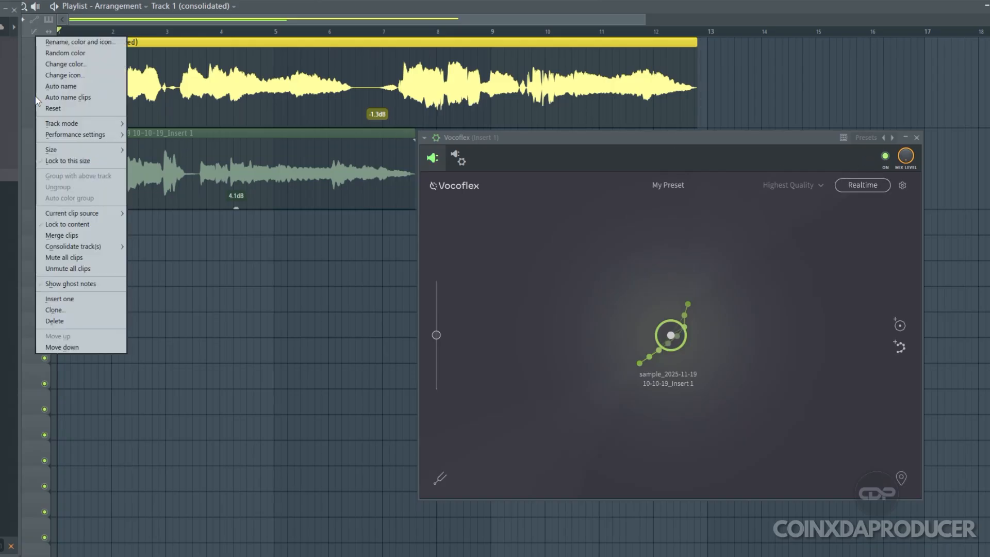
{"action": "mouse_move", "coordinate": [98, 252]}
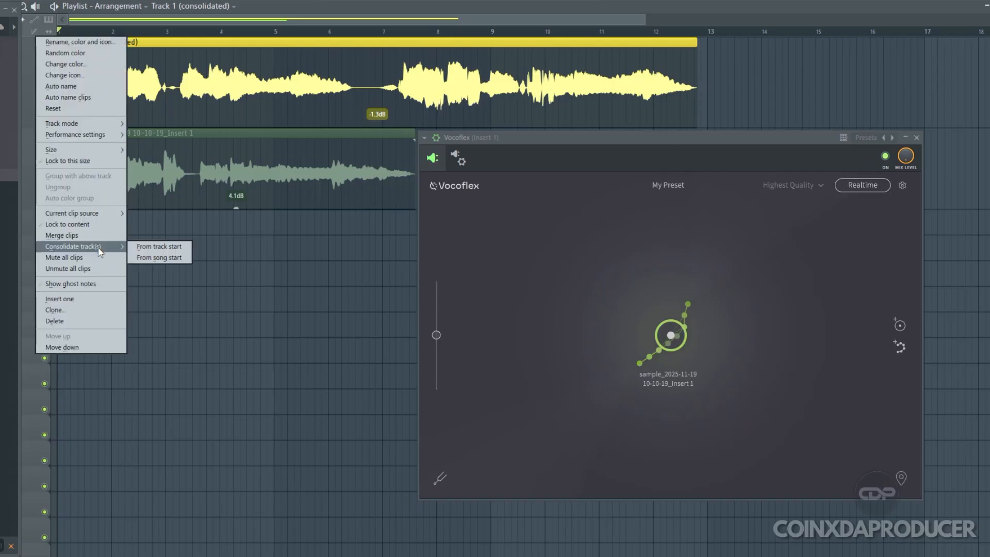
{"action": "left_click", "coordinate": [139, 247]}
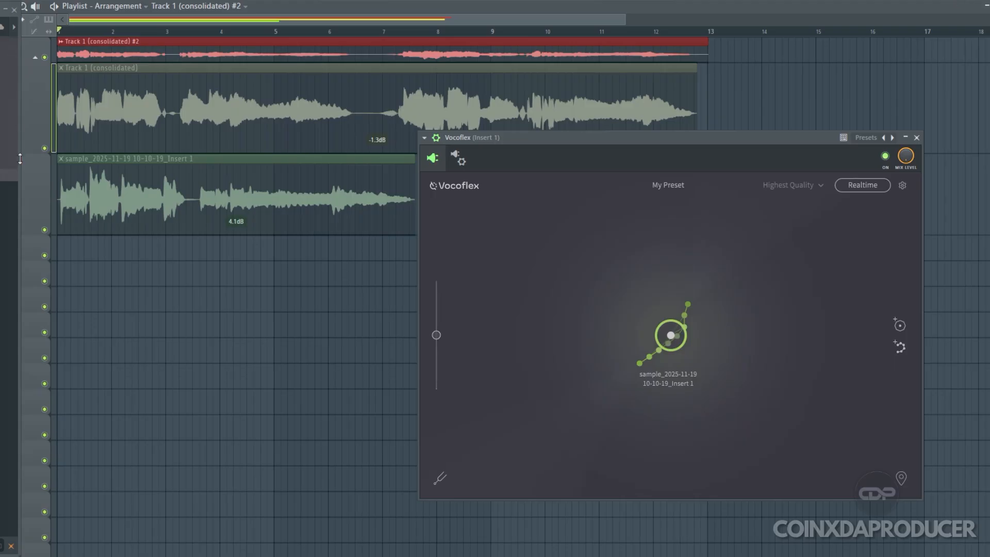
{"action": "left_click_drag", "start_coordinate": [20, 158], "coordinate": [20, 163]}
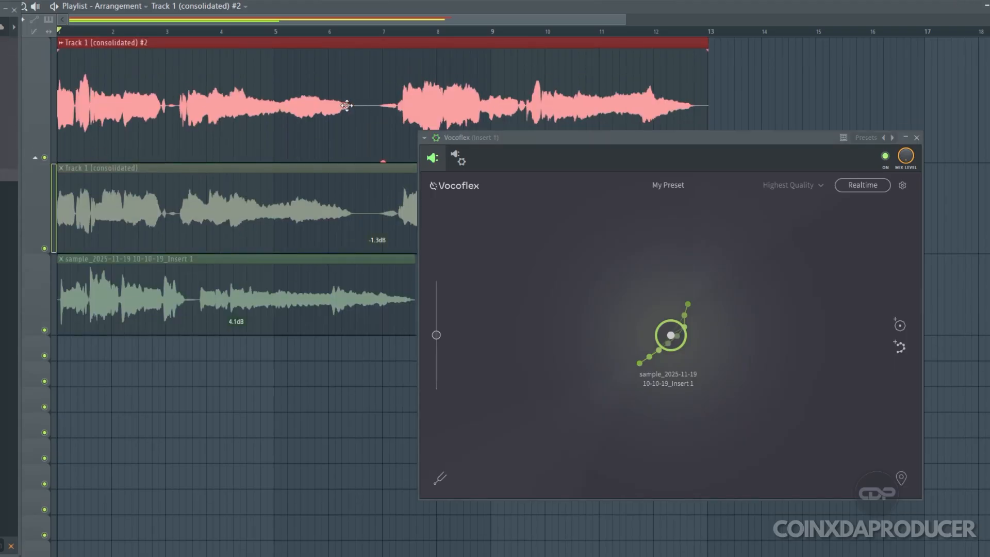
Play the newly consolidated vocal and compare it with the original by alternately muting the two clips during playback
{"action": "key", "text": "space"}
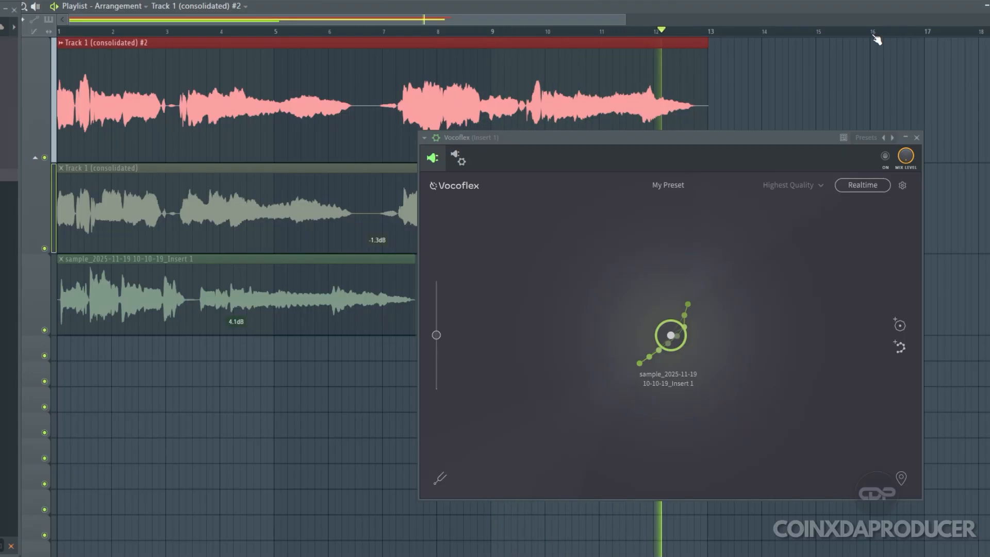
{"action": "key", "text": "space"}
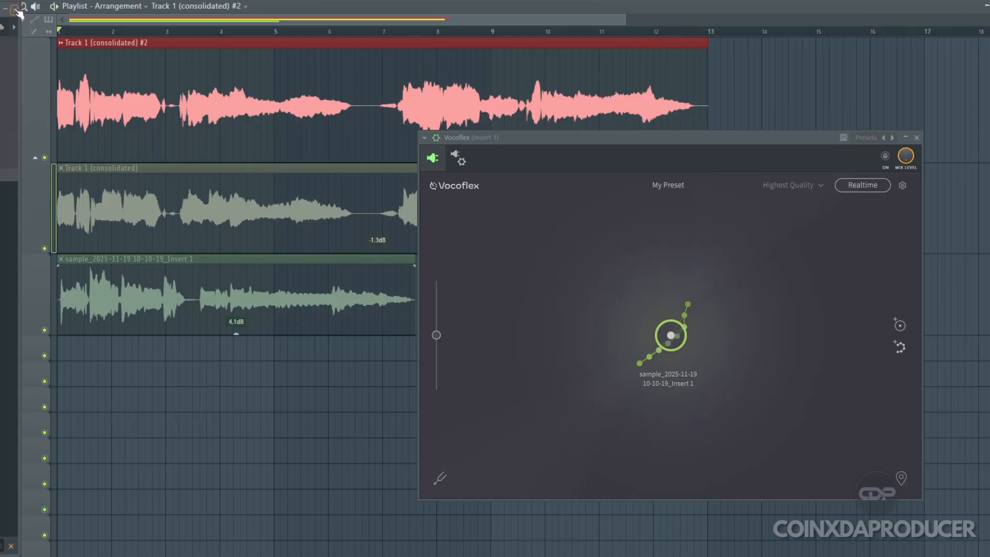
{"action": "left_click_drag", "start_coordinate": [190, 122], "coordinate": [216, 206]}
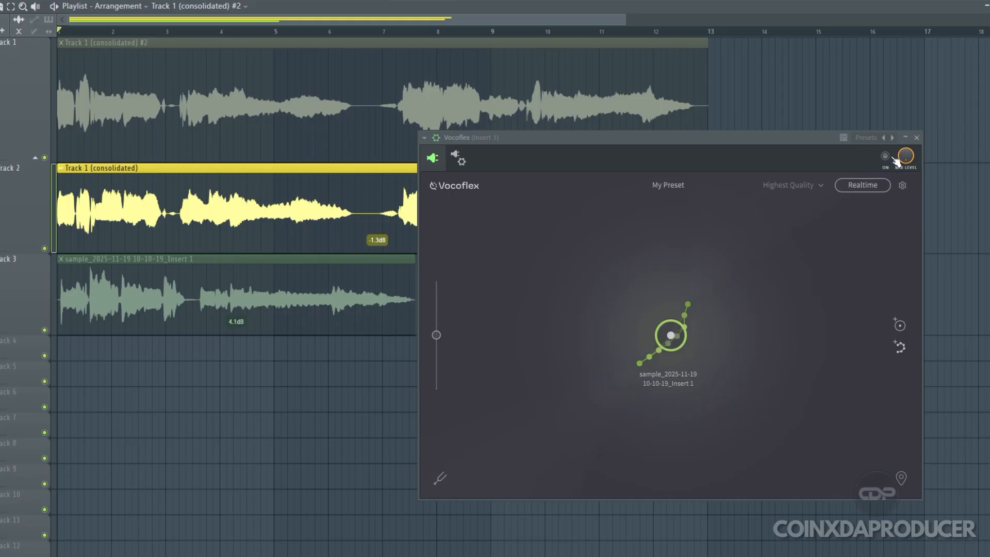
{"action": "left_click", "coordinate": [645, 138]}
{"action": "key", "text": "space"}
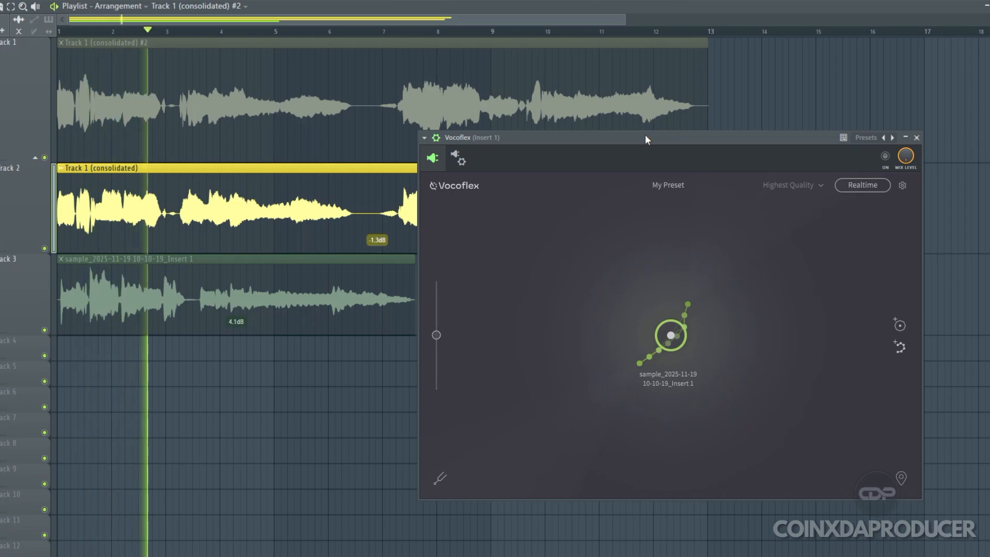
{"action": "left_click", "coordinate": [251, 103]}
{"action": "key", "text": "space"}
{"action": "key", "text": "space"}
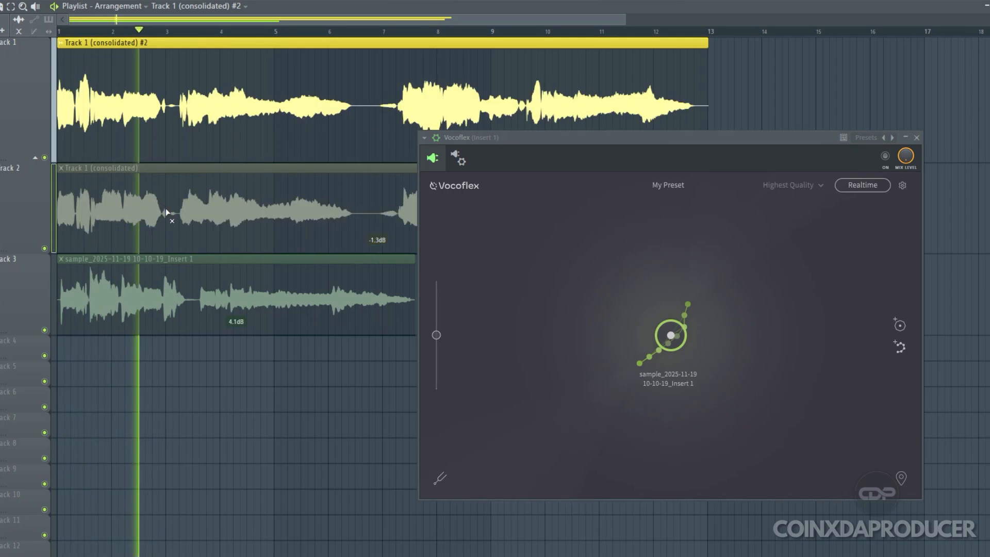
{"action": "left_click", "coordinate": [167, 211]}
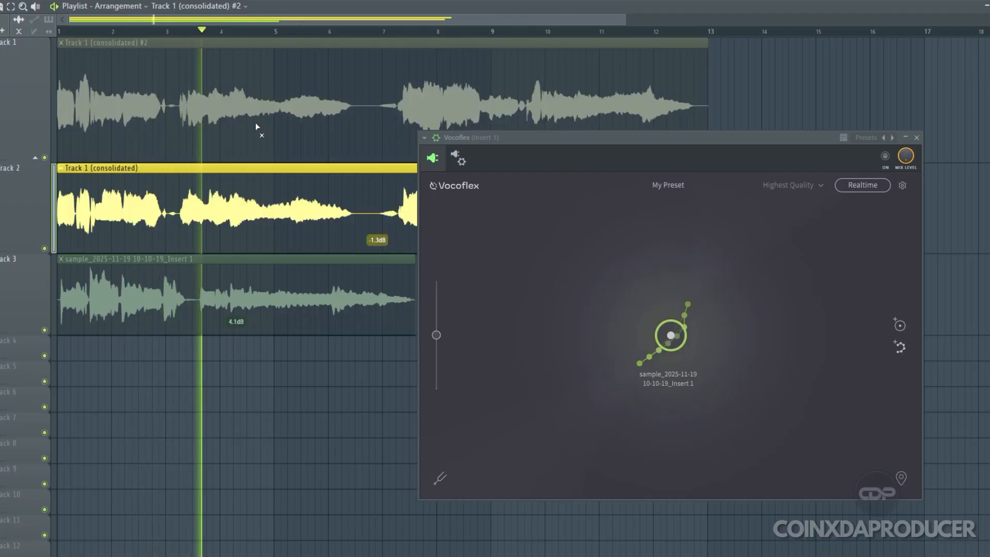
{"action": "key", "text": "space"}
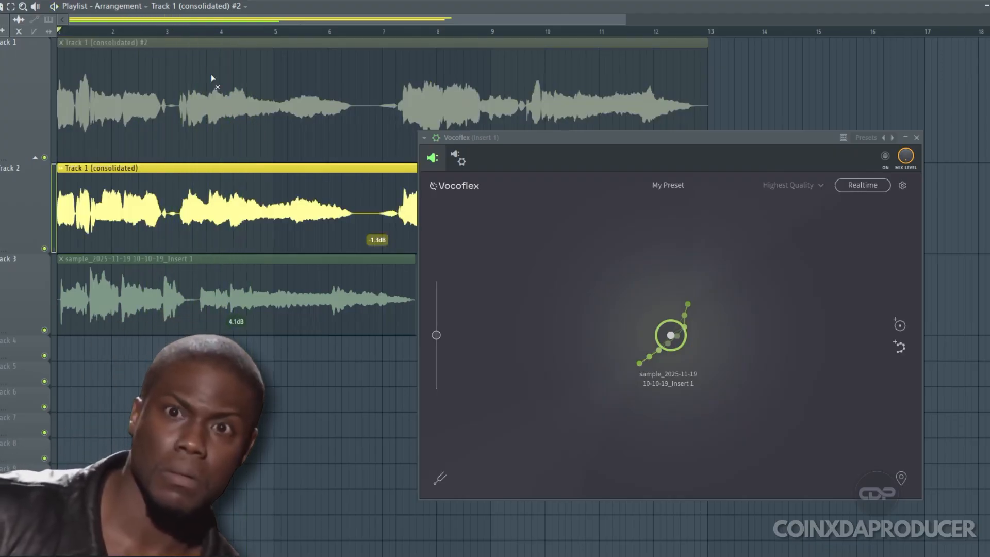
Mute the original vocal and play the newly consolidated clip from just after bar 3
{"action": "left_click", "coordinate": [173, 31]}
{"action": "left_click", "coordinate": [207, 189]}
{"action": "left_click", "coordinate": [216, 130]}
{"action": "key", "text": "space"}
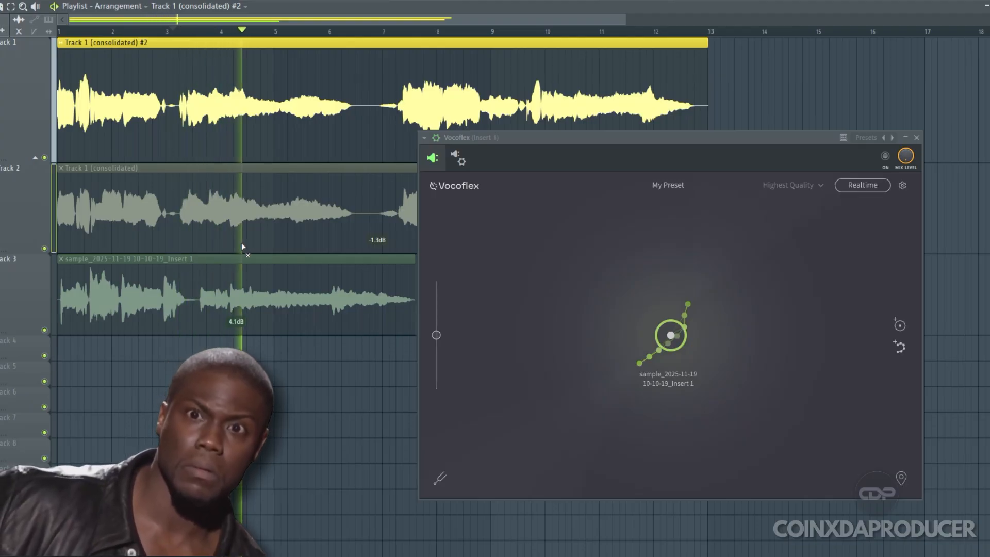
{"action": "key", "text": "space"}
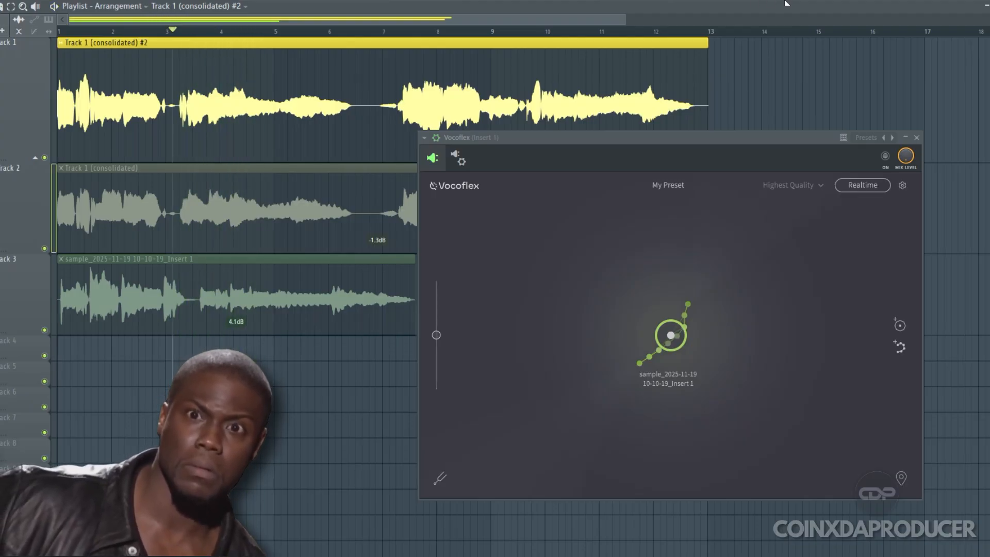
Mute the consolidated vocal and play only the reference sample clip on track 3 from the start
{"action": "left_click", "coordinate": [152, 302]}
{"action": "left_click", "coordinate": [192, 140]}
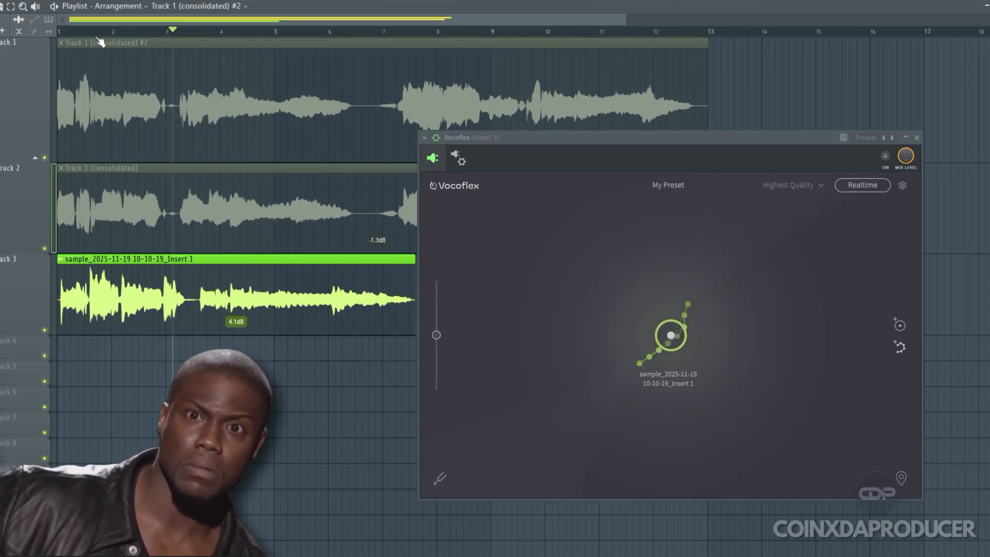
{"action": "left_click", "coordinate": [65, 32]}
{"action": "key", "text": "space"}
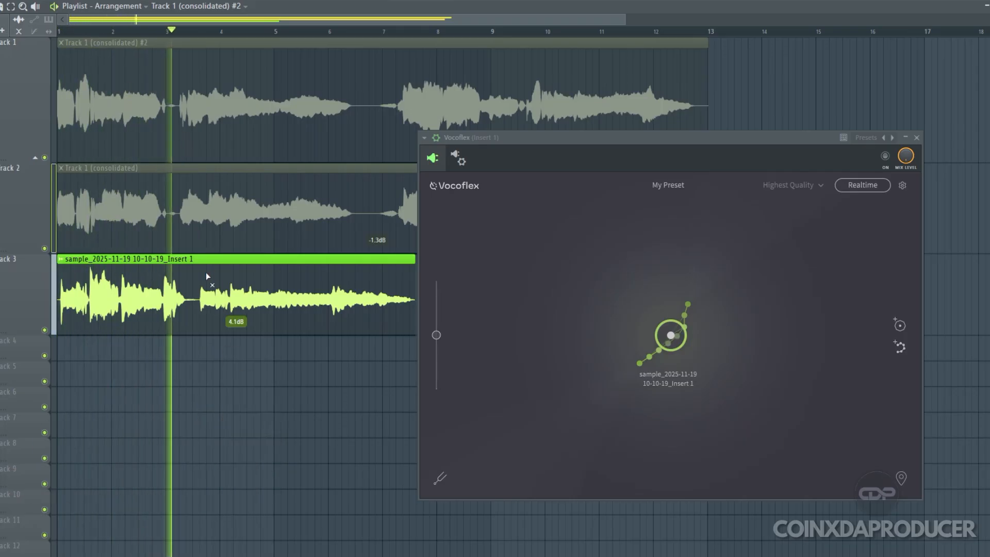
{"action": "key", "text": "space"}
Mute the reference sample and play the consolidated vocal on track 1 to compare the two voices
{"action": "left_click", "coordinate": [124, 155]}
{"action": "left_click", "coordinate": [119, 310]}
{"action": "key", "text": "space"}
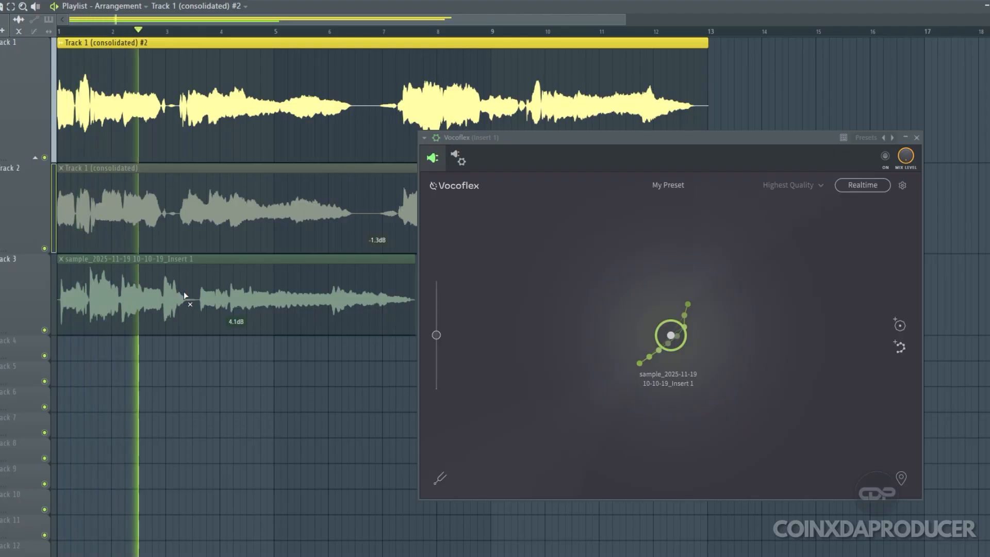
{"action": "key", "text": "space"}
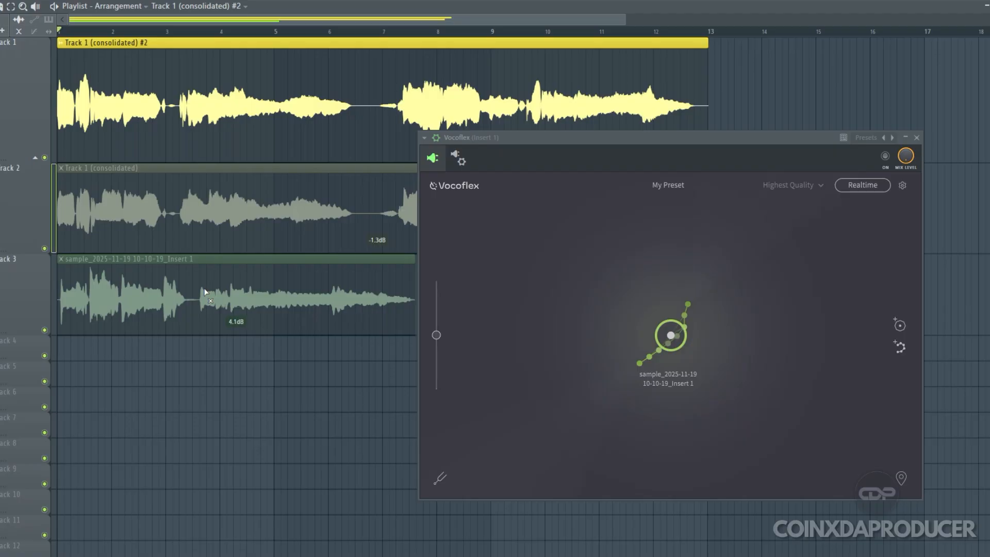
{"action": "left_click", "coordinate": [205, 292]}
{"action": "left_click", "coordinate": [170, 214]}
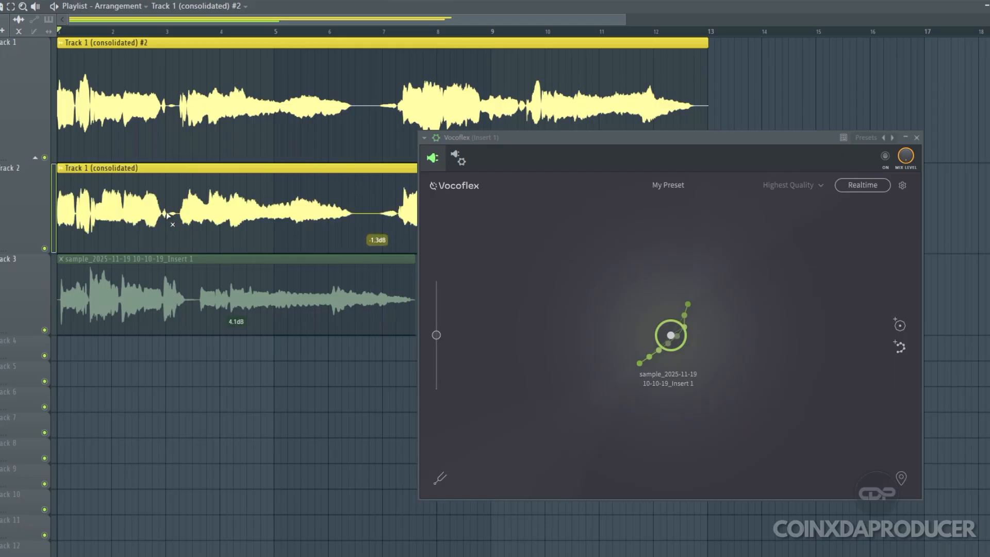
{"action": "left_click", "coordinate": [168, 216]}
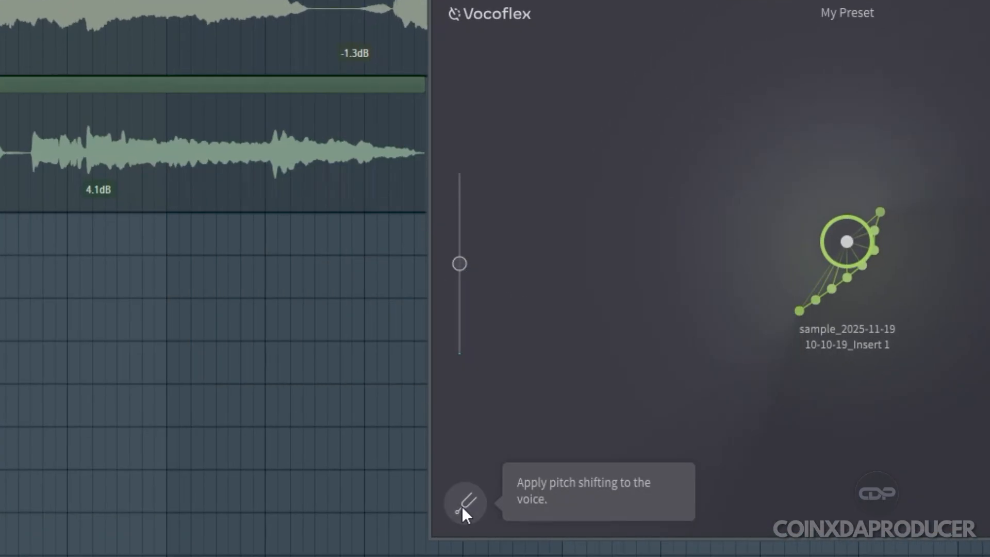
Enable and adjust Vocoflex's pitch shifting and reposition the voice point beside the reference sample
{"action": "left_click", "coordinate": [462, 507]}
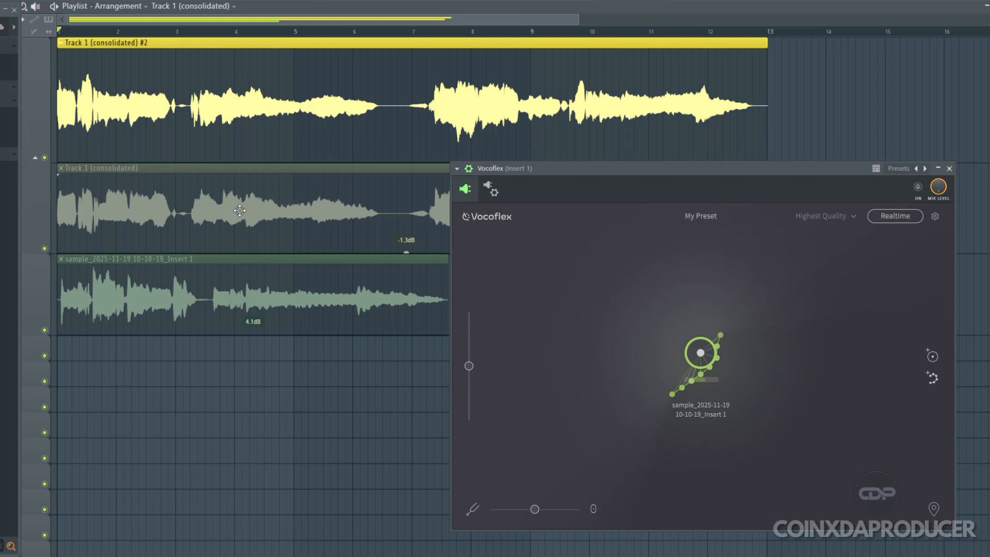
{"action": "double_click", "coordinate": [153, 298]}
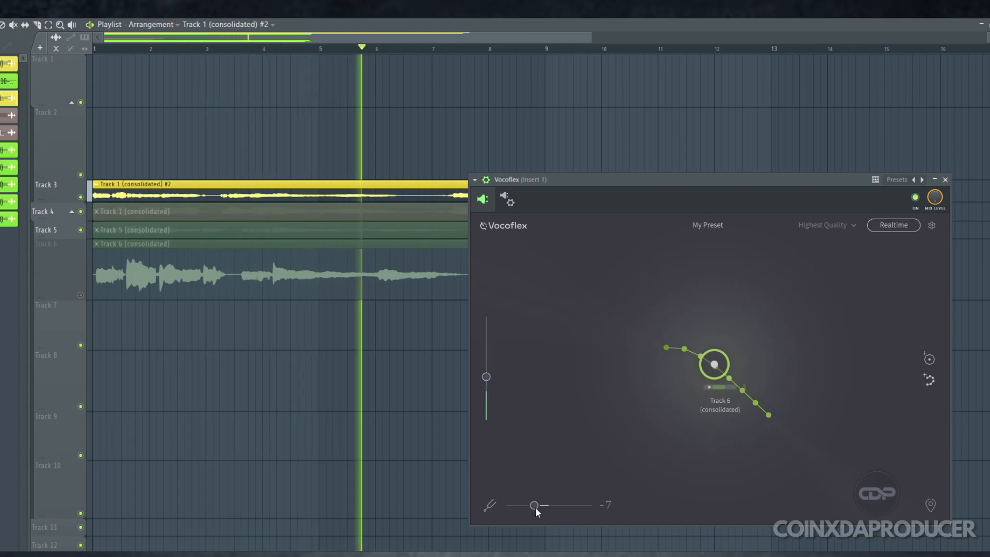
{"action": "double_click", "coordinate": [535, 505]}
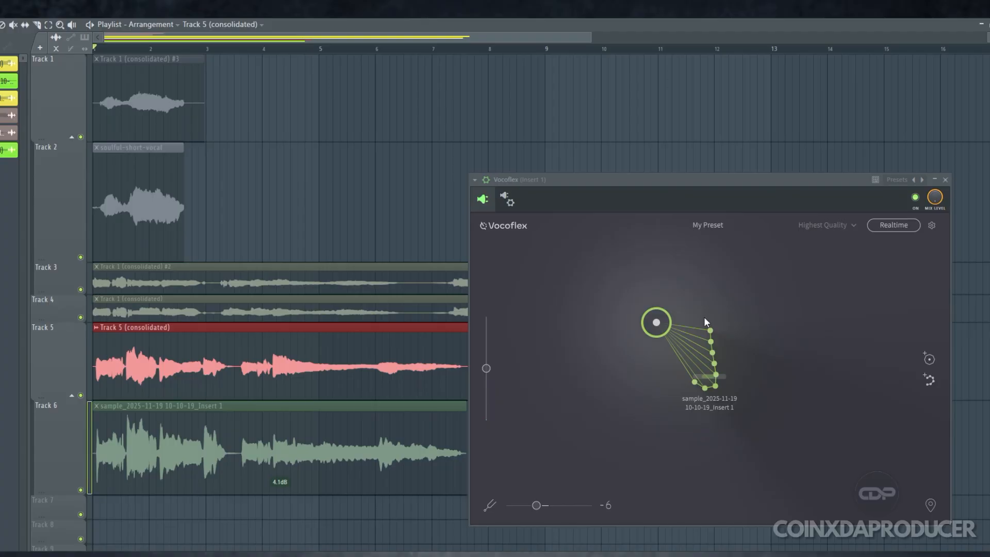
{"action": "left_click_drag", "start_coordinate": [656, 324], "coordinate": [648, 354]}
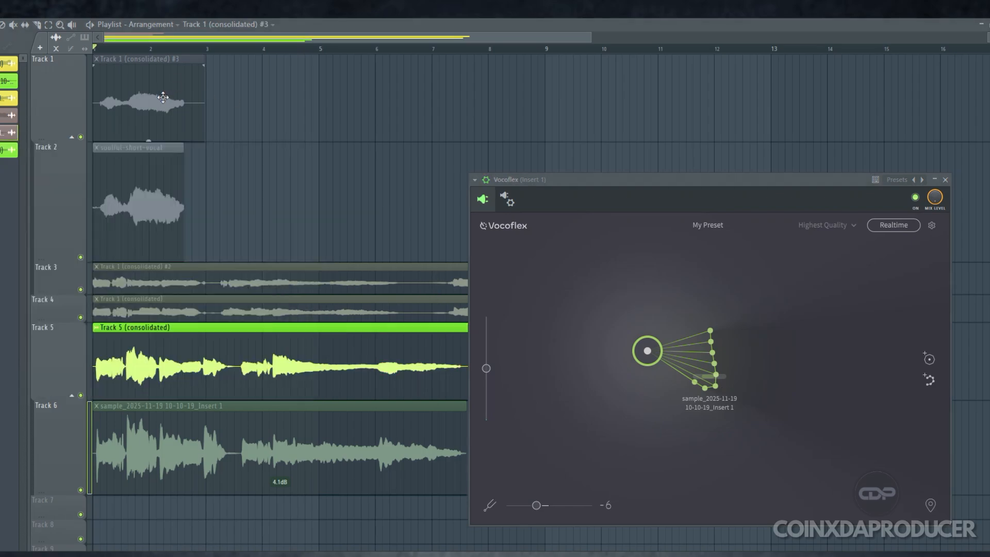
Open the sample settings of the consolidated clip on track 1 and of the soulful-short-vocal clip on track 2
{"action": "double_click", "coordinate": [163, 97]}
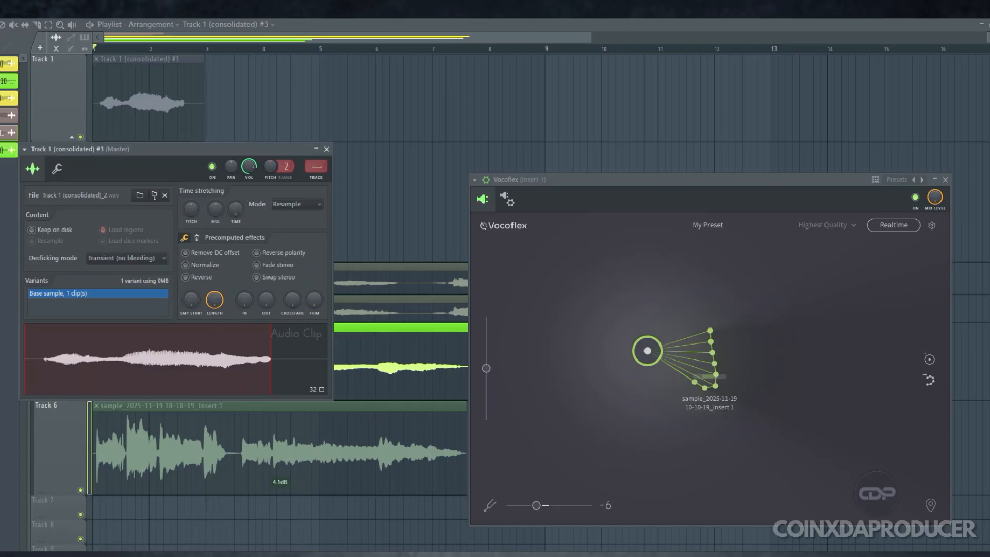
{"action": "left_click", "coordinate": [327, 149]}
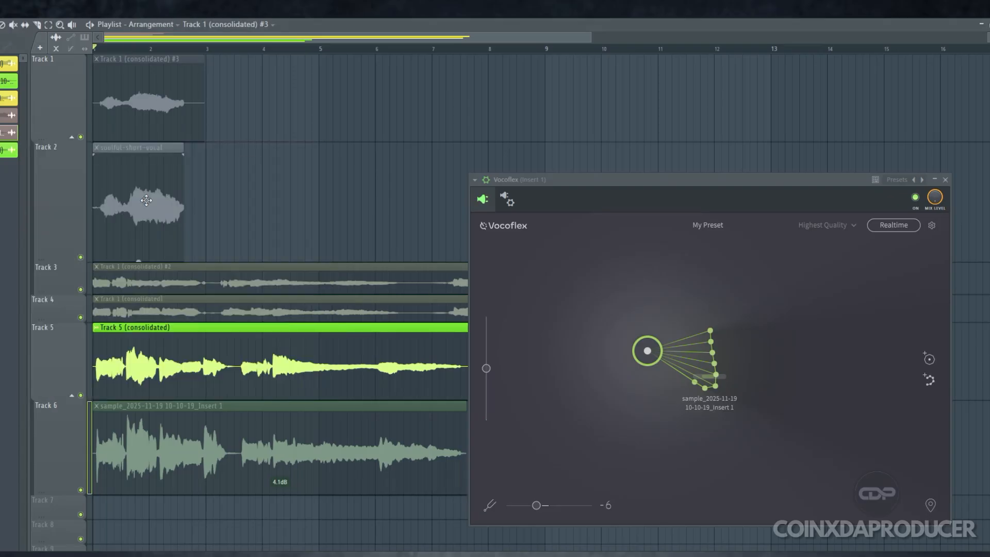
{"action": "left_click", "coordinate": [144, 198]}
{"action": "double_click", "coordinate": [143, 197]}
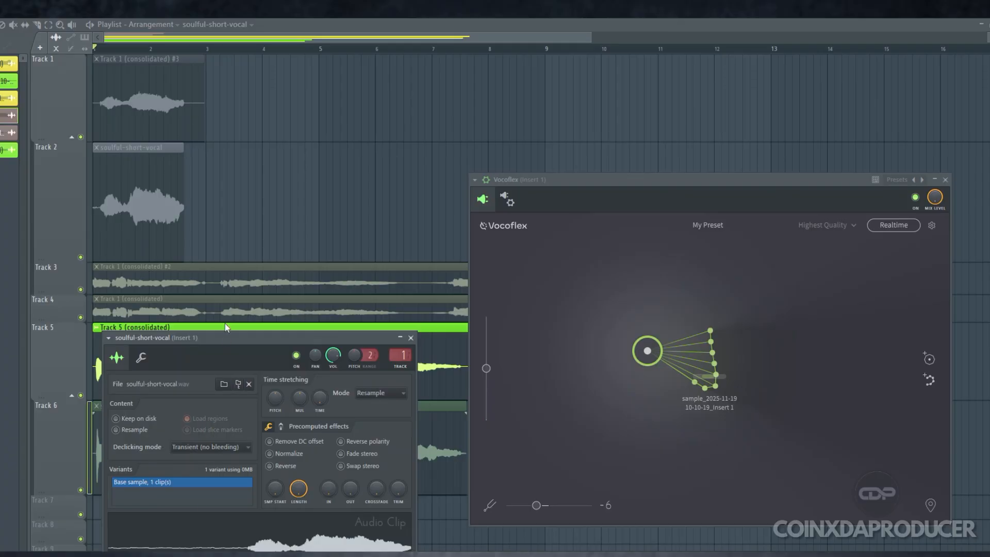
{"action": "left_click_drag", "start_coordinate": [217, 361], "coordinate": [196, 195]}
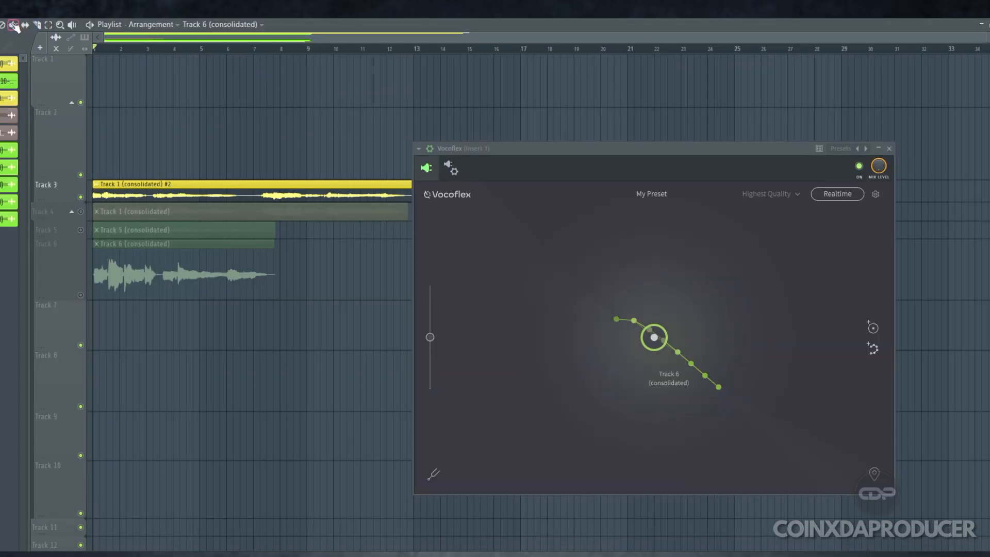
Mute the vocal on track 3 and add the soulful-short-vocal sample to Vocoflex as a second voice
{"action": "left_click", "coordinate": [211, 197]}
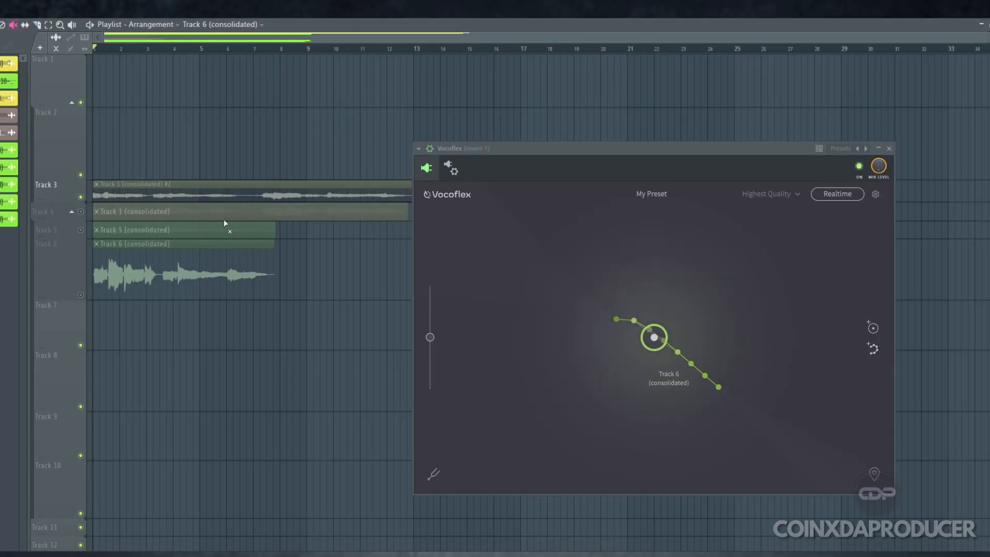
{"action": "scroll", "coordinate": [204, 298], "scroll_direction": "down", "scroll_amount": 4}
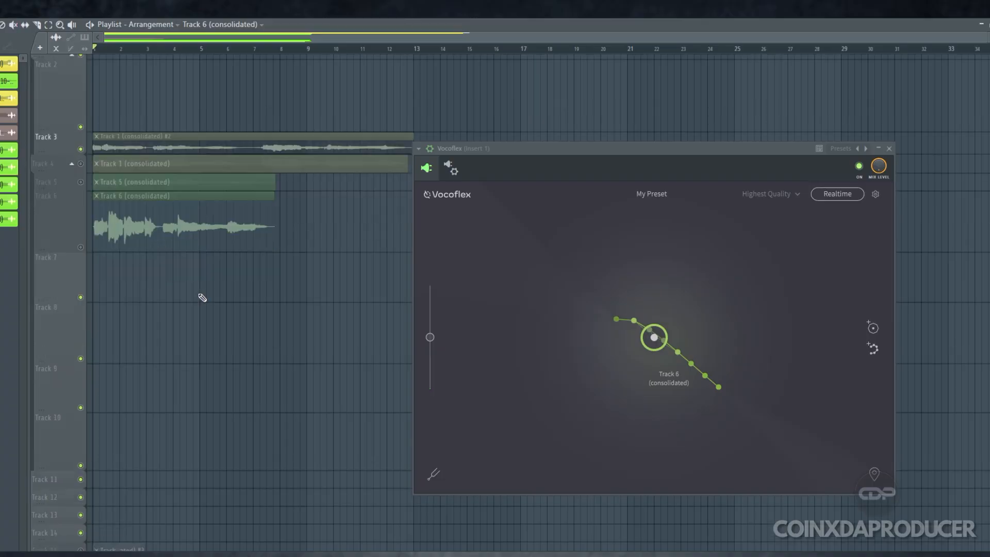
{"action": "key", "text": "p"}
{"action": "double_click", "coordinate": [124, 420]}
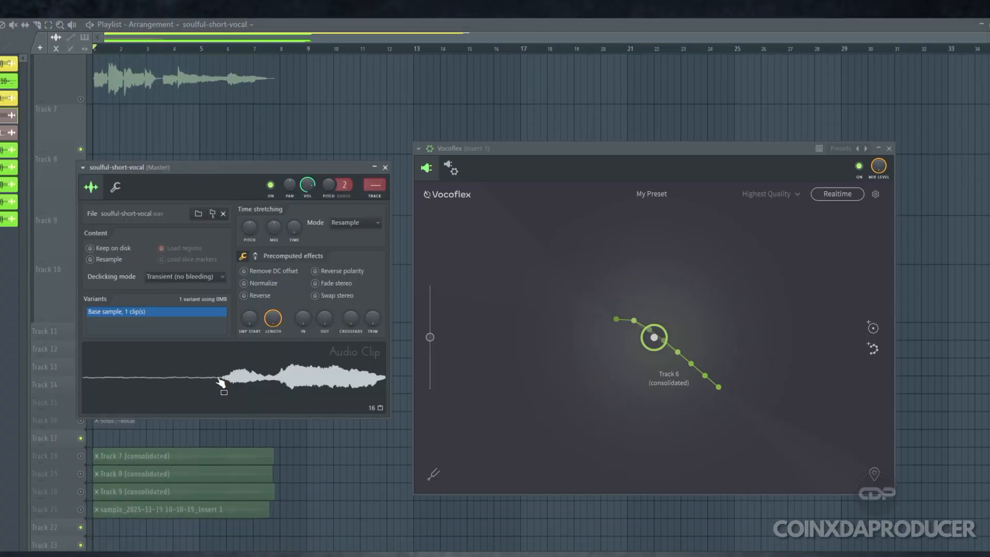
{"action": "left_click_drag", "start_coordinate": [211, 381], "coordinate": [630, 243]}
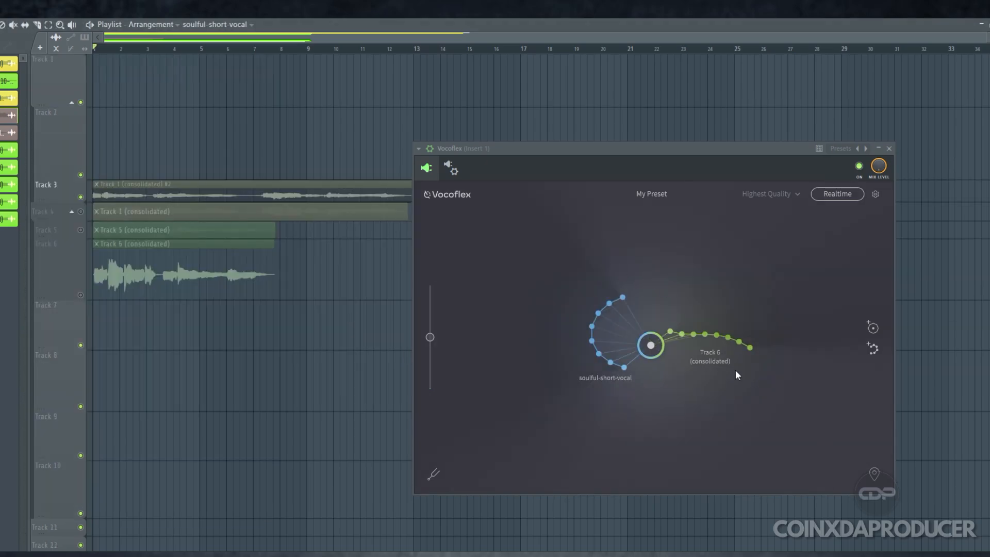
Unmute the vocal on track 3 and place Vocoflex's blend point between the soulful-short-vocal and Track 6 voices
{"action": "left_click_drag", "start_coordinate": [651, 345], "coordinate": [720, 280]}
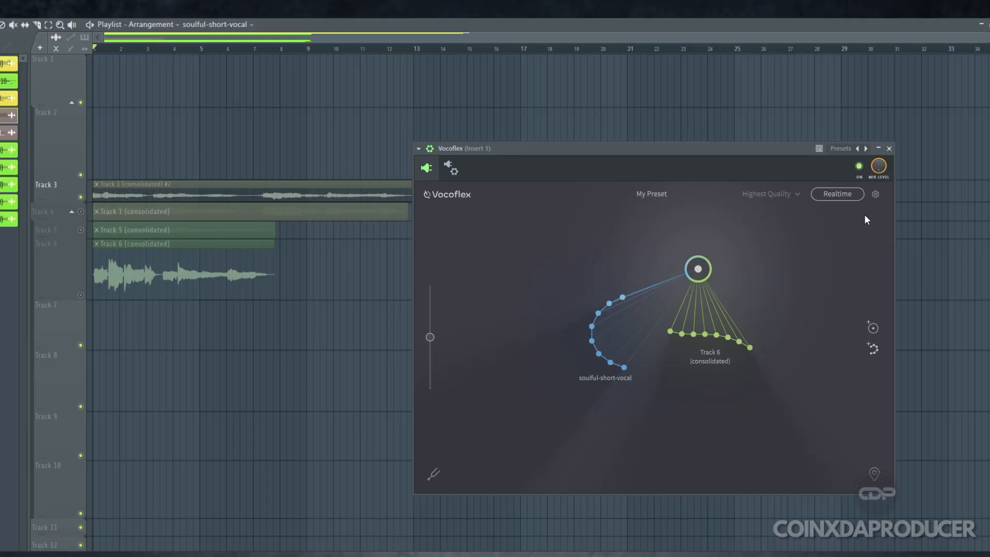
{"action": "mouse_move", "coordinate": [700, 268]}
{"action": "left_mouse_down"}
{"action": "mouse_move", "coordinate": [689, 266]}
{"action": "mouse_move", "coordinate": [698, 265]}
{"action": "left_mouse_up"}
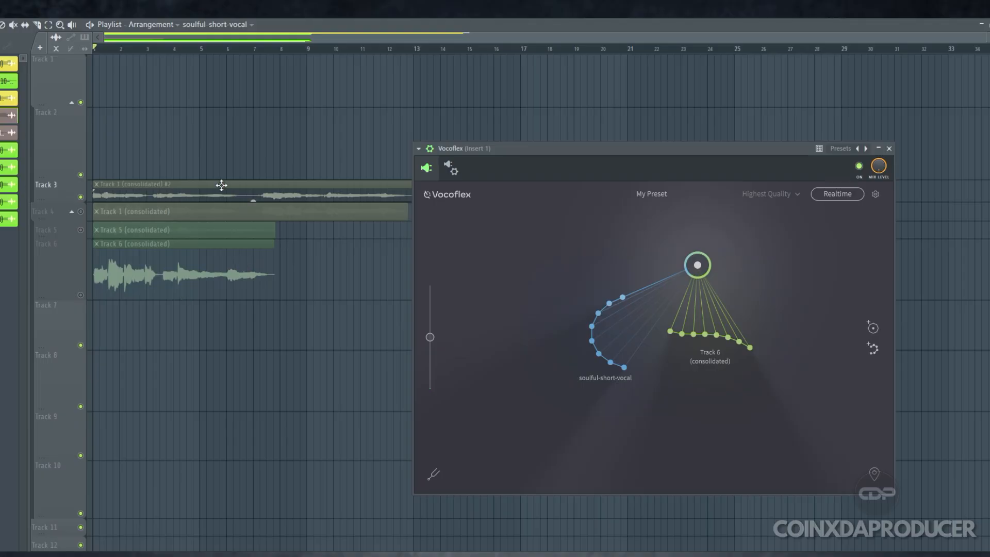
{"action": "left_click", "coordinate": [108, 192]}
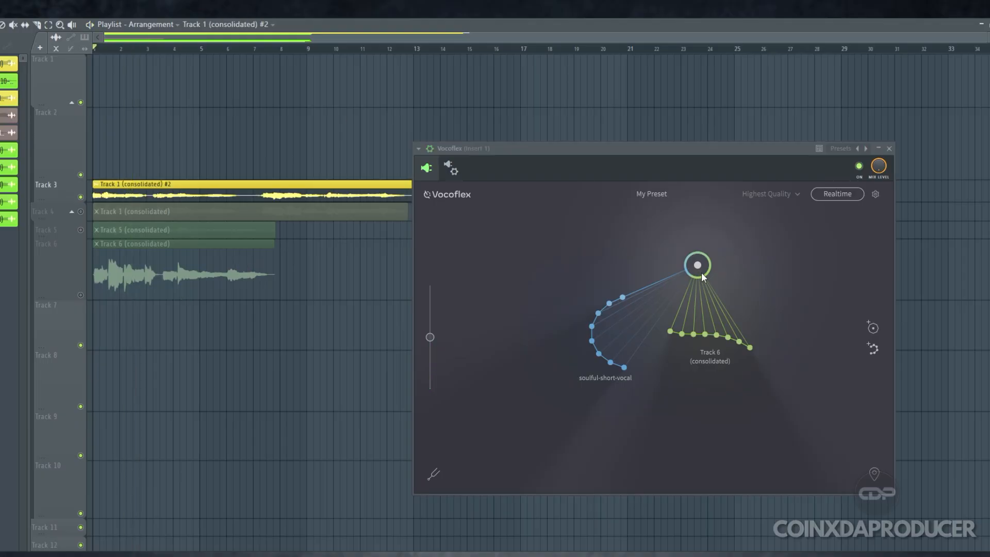
{"action": "left_click_drag", "start_coordinate": [701, 270], "coordinate": [647, 335]}
Consolidate track 3 into a new audio clip and move the render to track 1, muting that track
{"action": "right_click", "coordinate": [59, 180]}
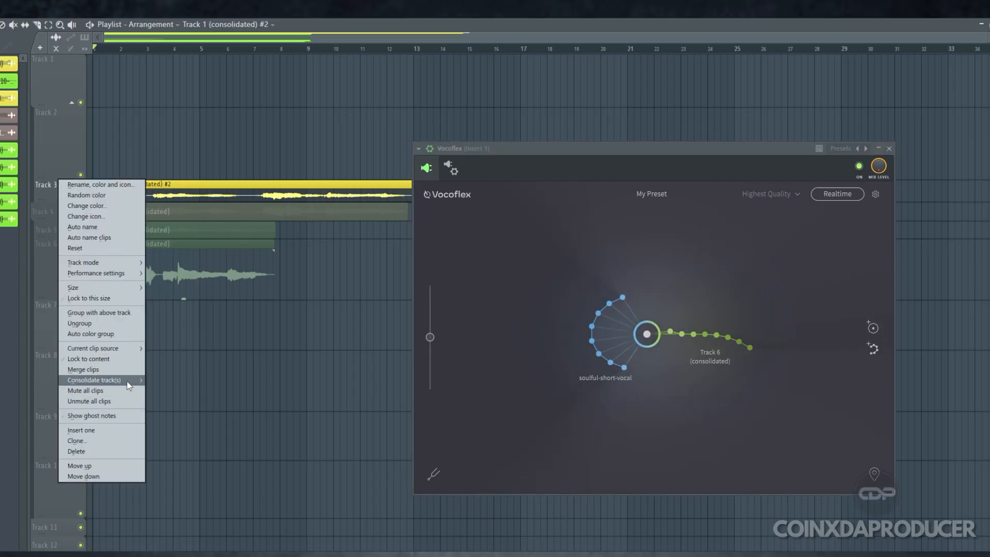
{"action": "mouse_move", "coordinate": [129, 383]}
{"action": "left_click", "coordinate": [190, 380]}
{"action": "left_click", "coordinate": [572, 418]}
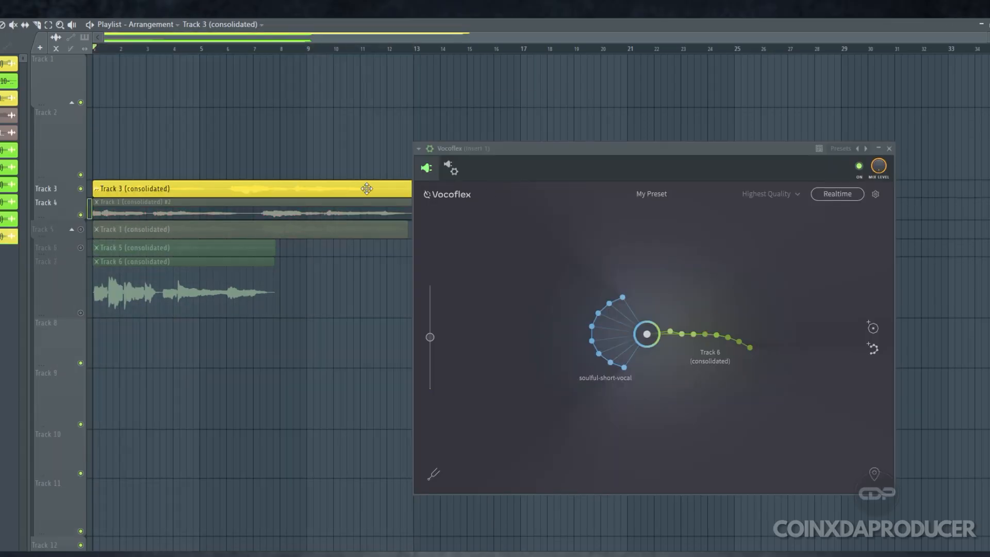
{"action": "left_click_drag", "start_coordinate": [165, 190], "coordinate": [157, 61]}
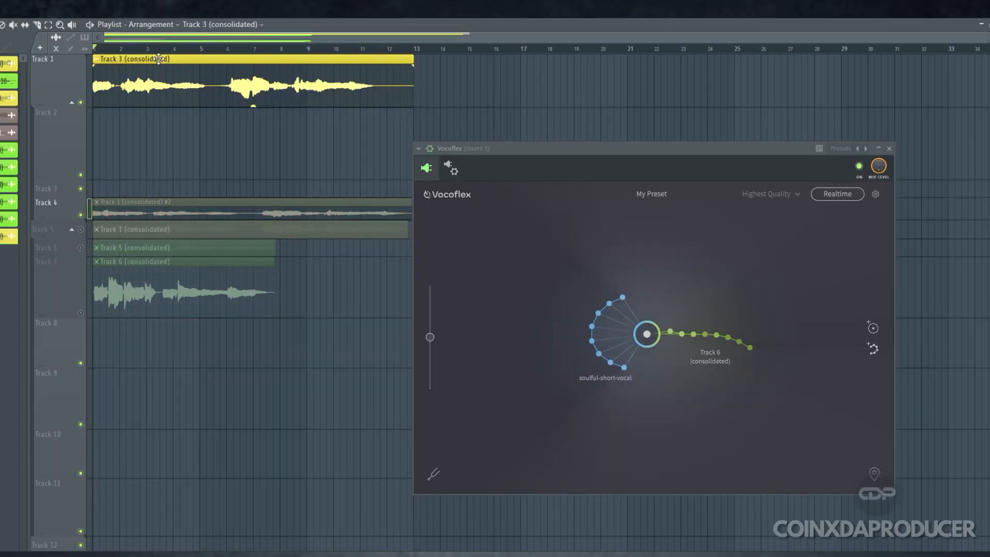
{"action": "left_click", "coordinate": [81, 102]}
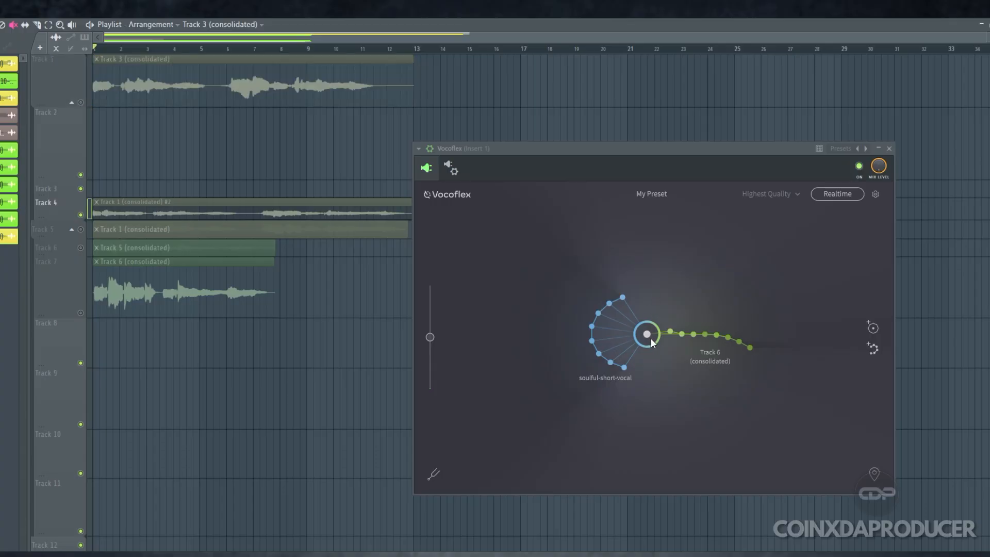
Consolidate track 4 with Vocoflex's blend point set below the two voices, and move the render to track 2
{"action": "left_click_drag", "start_coordinate": [651, 339], "coordinate": [687, 400]}
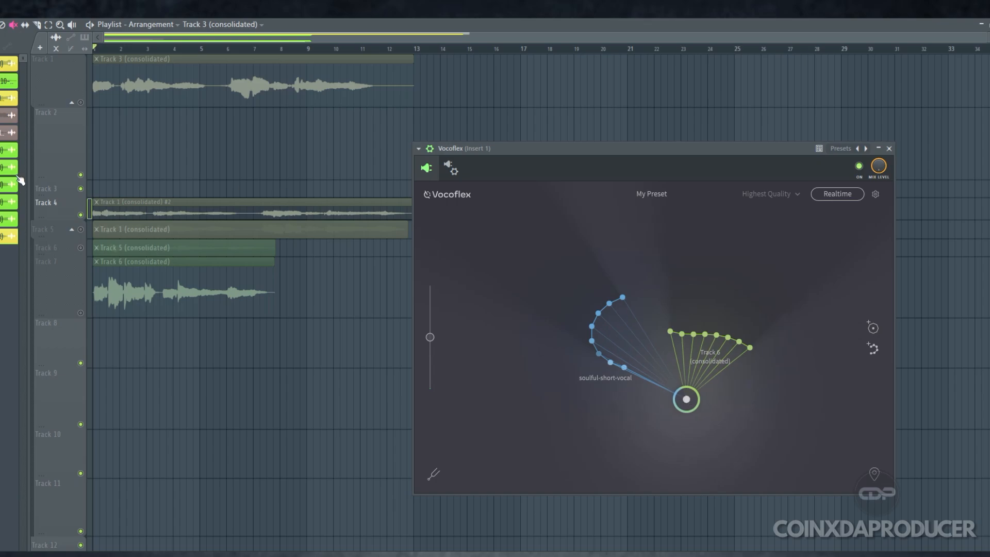
{"action": "left_click", "coordinate": [68, 214]}
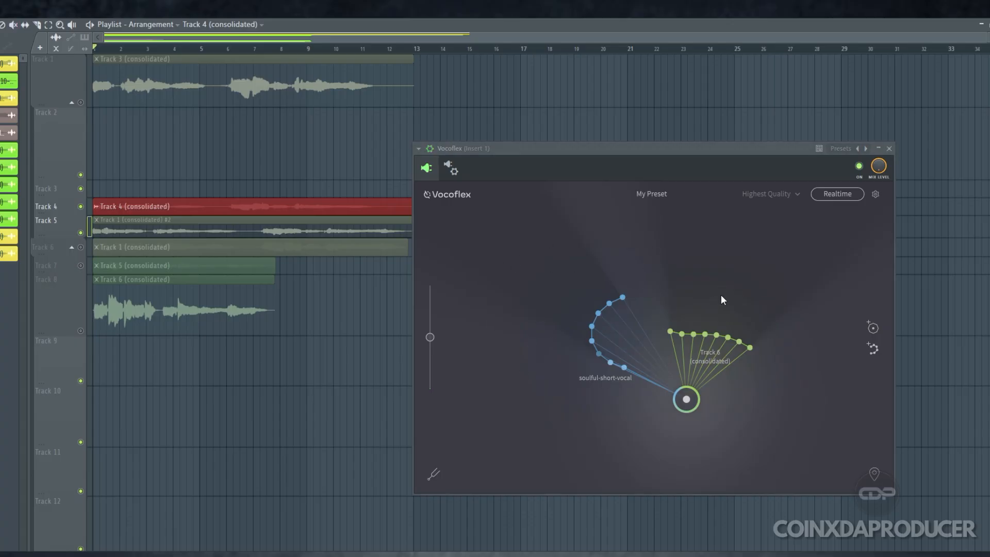
{"action": "left_click_drag", "start_coordinate": [248, 208], "coordinate": [235, 137]}
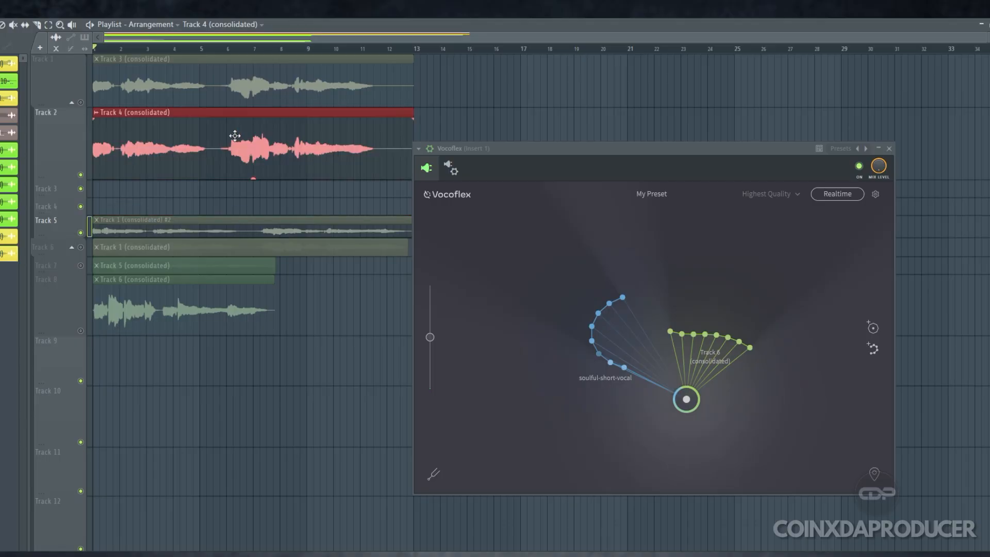
Play only the first blended render on track 1 with Vocoflex bypassed
{"action": "left_click", "coordinate": [13, 24]}
{"action": "left_click", "coordinate": [249, 92]}
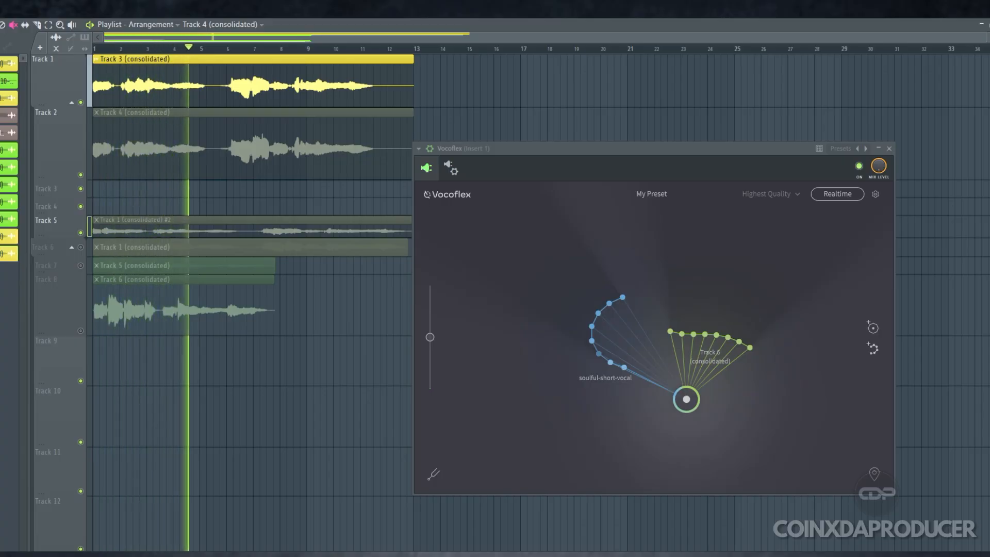
{"action": "left_click", "coordinate": [859, 165]}
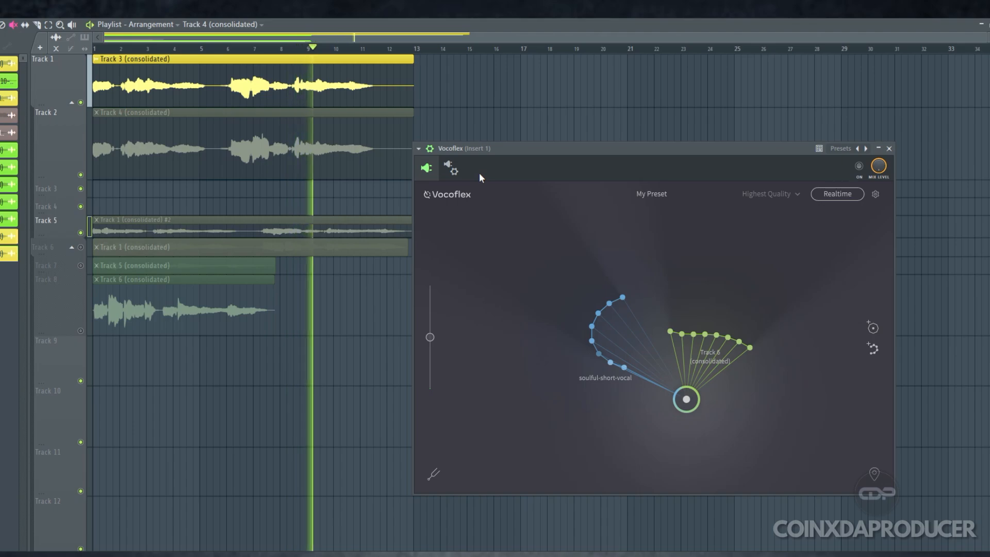
{"action": "key", "text": "space"}
Mute the render on track 1 and play only the second blended render on track 2
{"action": "left_click", "coordinate": [155, 121]}
{"action": "left_click", "coordinate": [146, 92]}
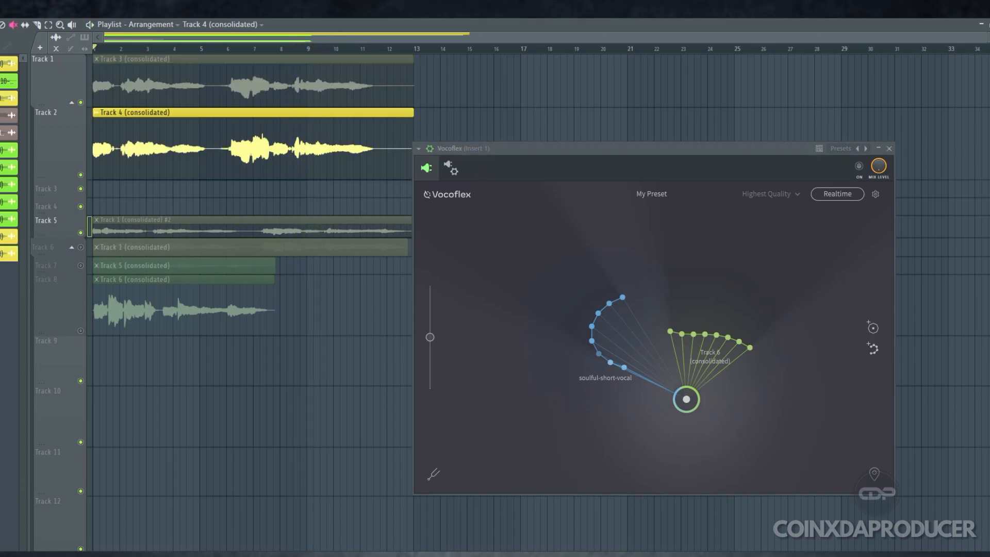
{"action": "key", "text": "space"}
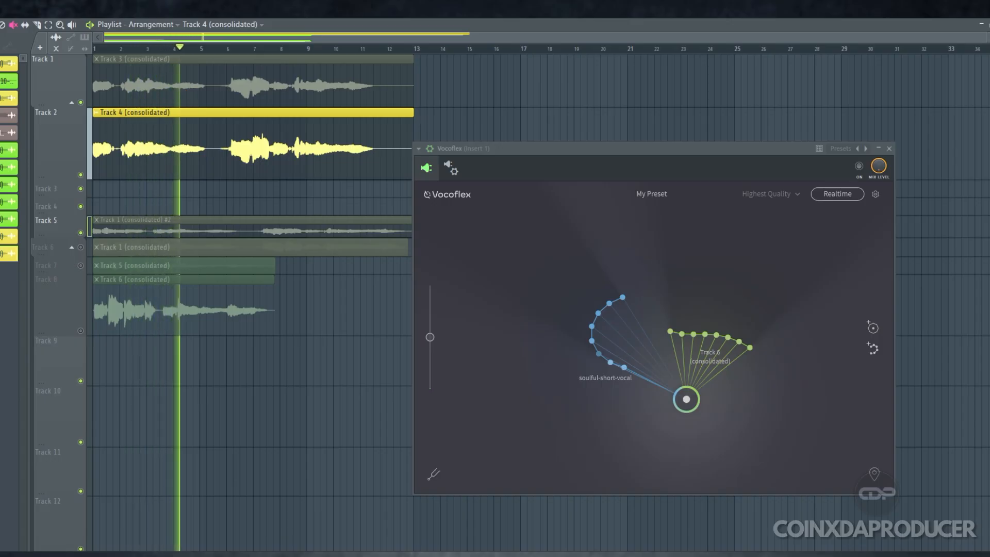
{"action": "key", "text": "space"}
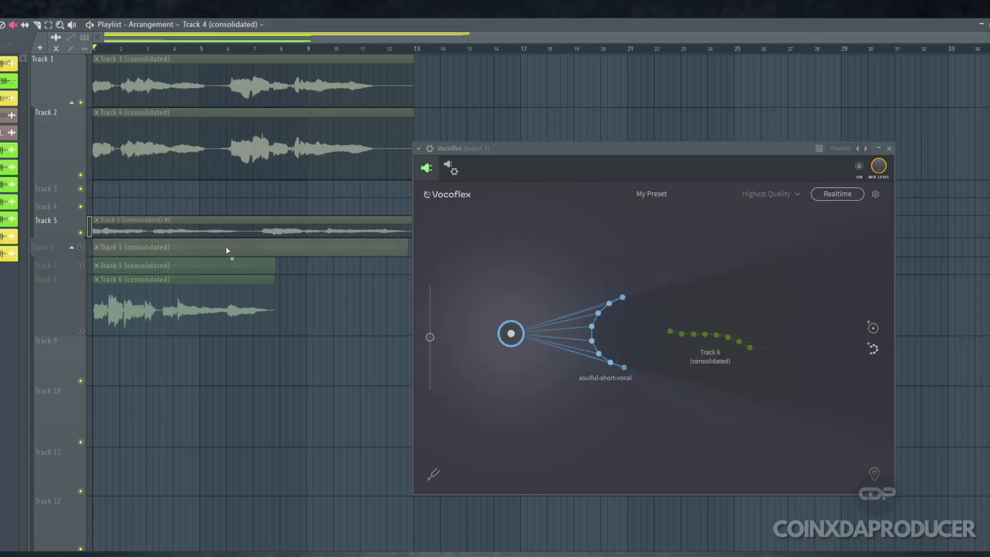
Unmute the original vocal on track 5 and consolidate the track to a mono 32Bit float WAV
{"action": "left_click", "coordinate": [223, 232]}
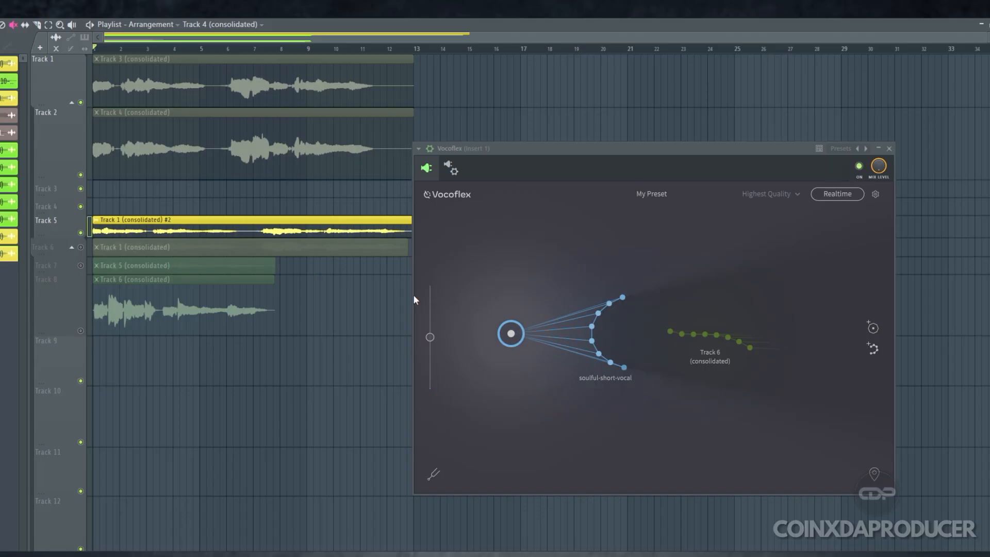
{"action": "key", "text": "ctrl+alt+c"}
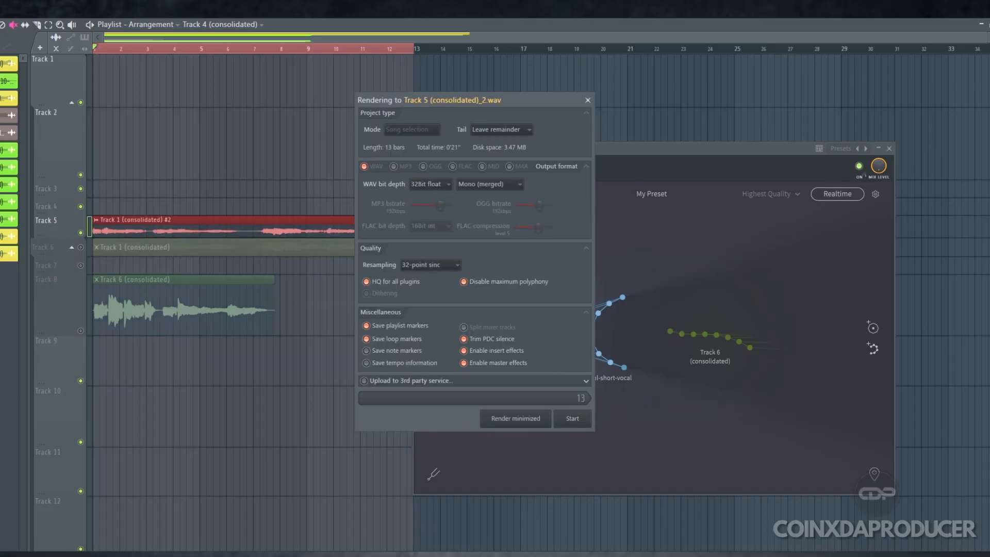
{"action": "key", "text": "Return"}
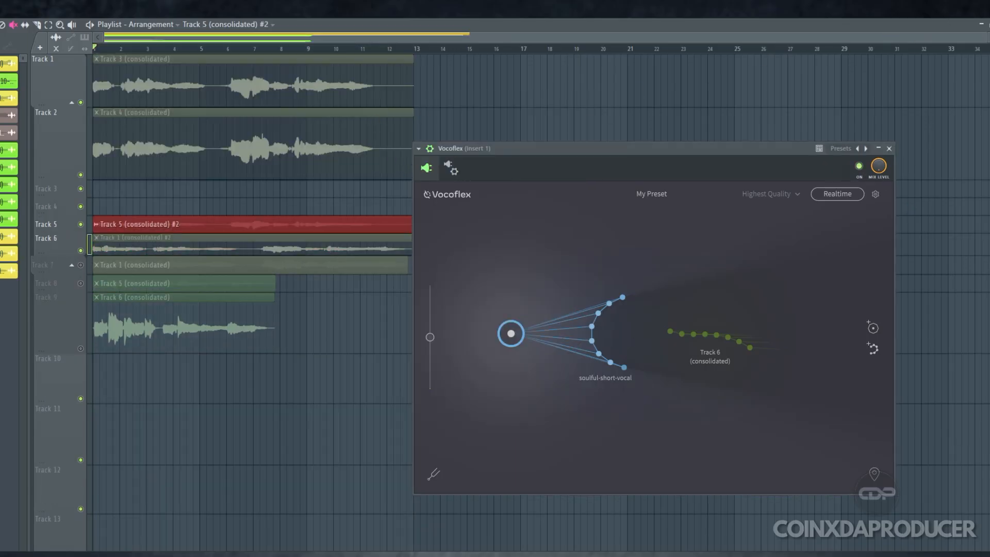
Play the new track 5 render and compare it with the track 2 render and the original vocal on track 6 by switching mutes
{"action": "left_click", "coordinate": [154, 229]}
{"action": "key", "text": "space"}
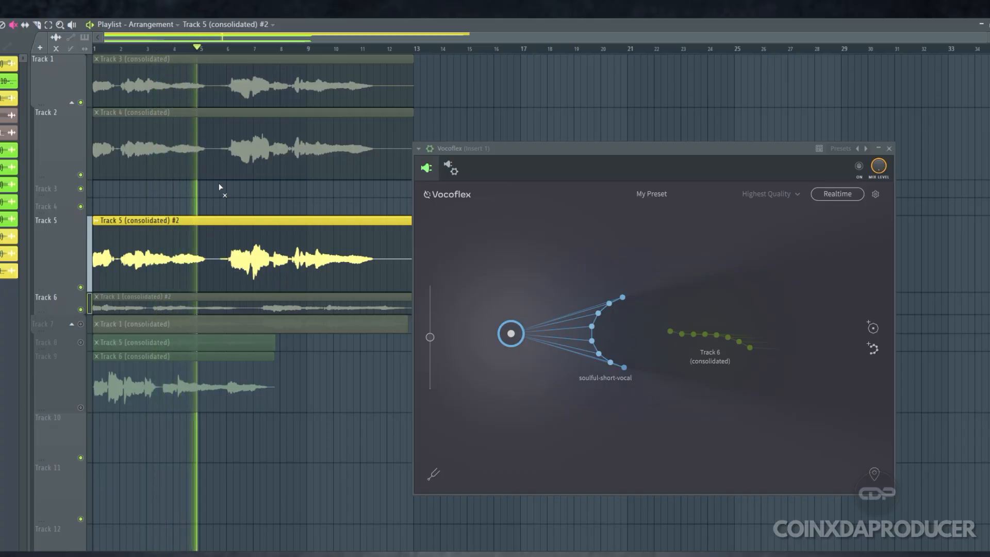
{"action": "left_click", "coordinate": [219, 170]}
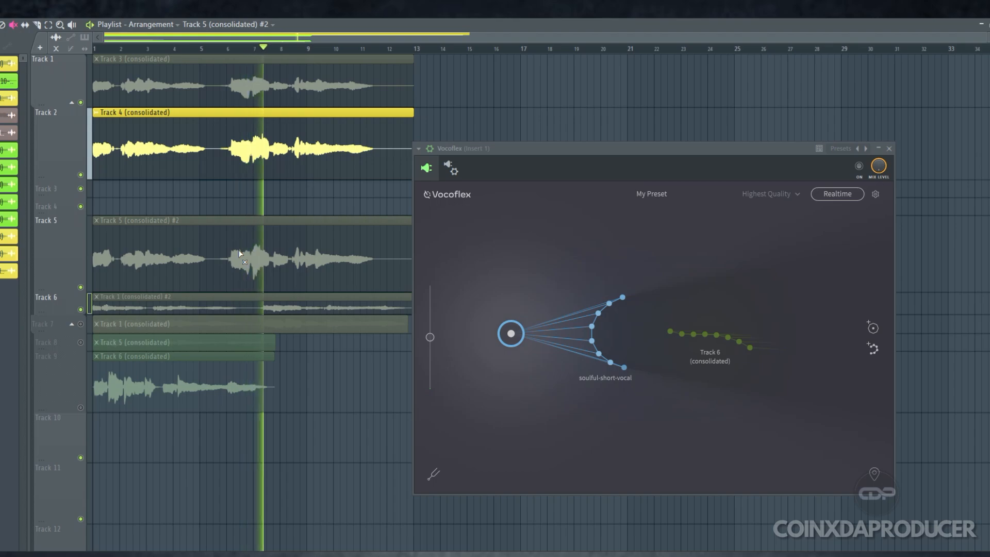
{"action": "left_click", "coordinate": [229, 169]}
{"action": "left_click", "coordinate": [354, 288]}
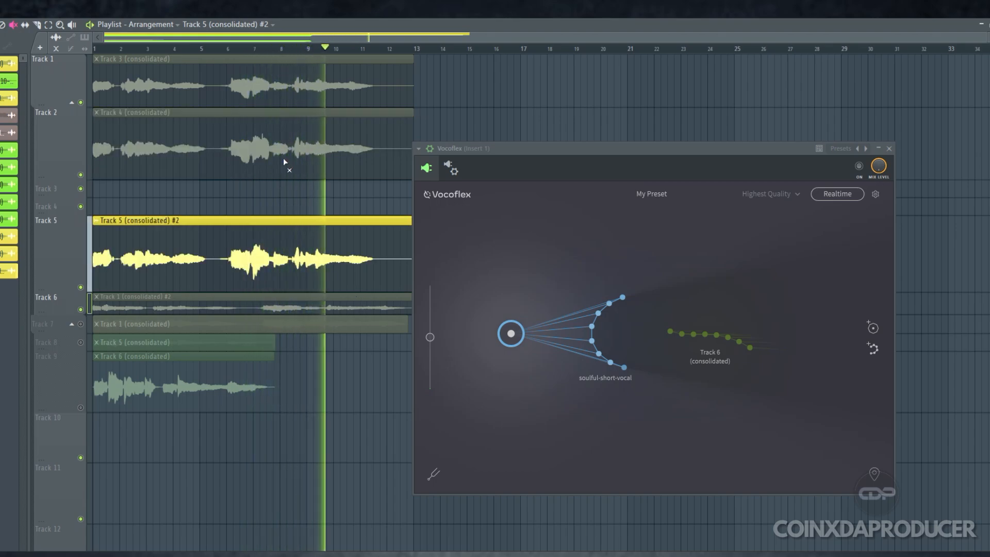
{"action": "left_click", "coordinate": [208, 309]}
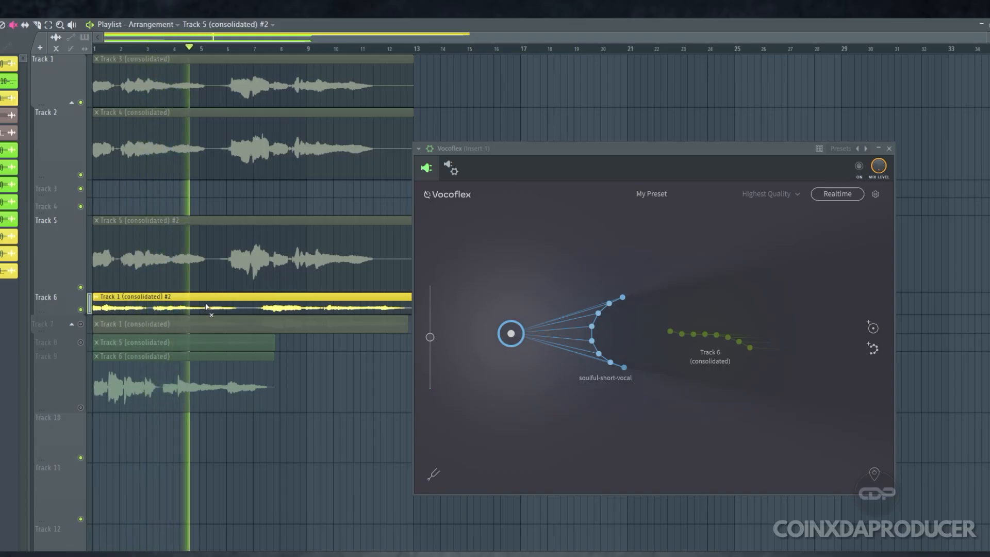
{"action": "left_click", "coordinate": [207, 273]}
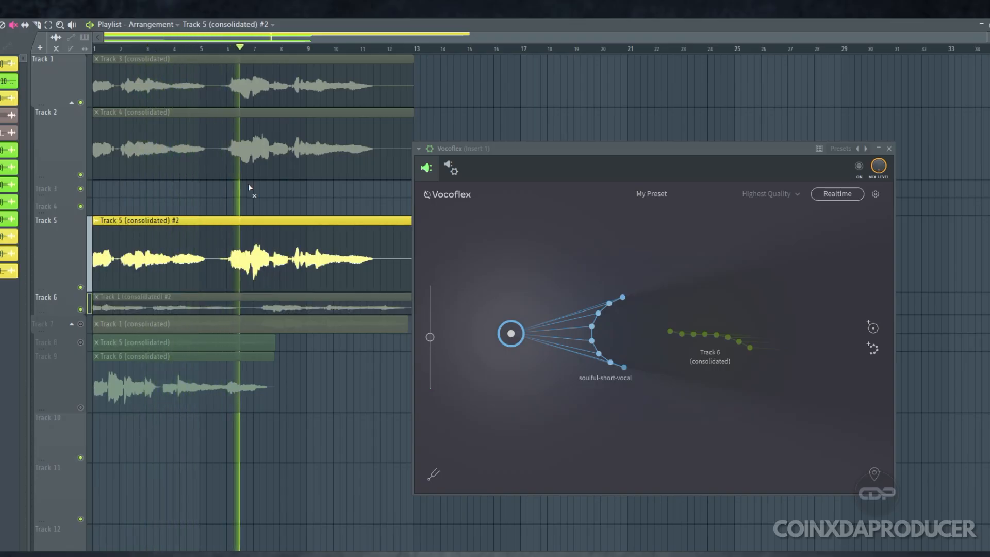
Alternate playback between the track 2 and track 5 renders by switching their mutes, and stop playback
{"action": "left_click", "coordinate": [235, 163], "text": "ctrl"}
{"action": "left_click", "coordinate": [265, 236], "text": "ctrl"}
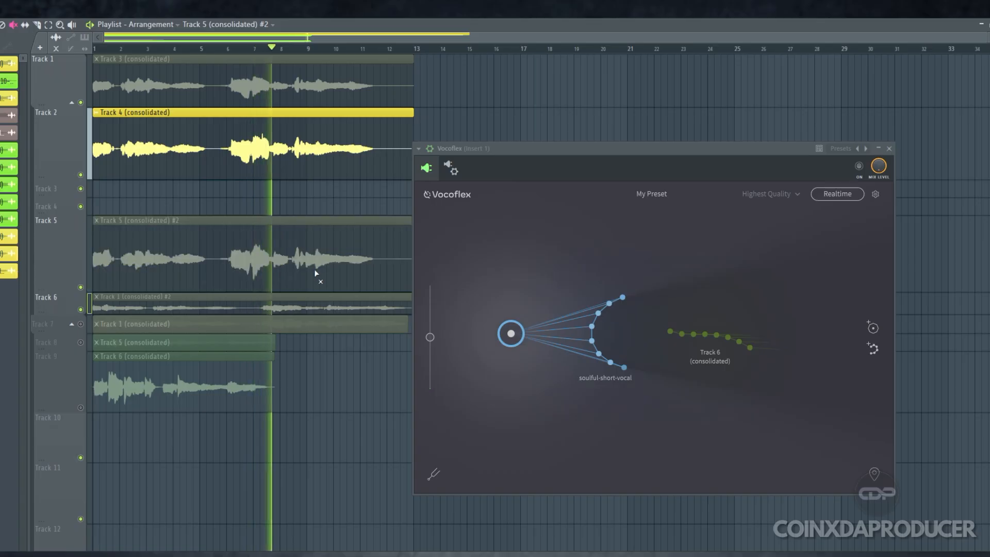
{"action": "left_click", "coordinate": [252, 176], "text": "ctrl"}
{"action": "left_click", "coordinate": [261, 238]}
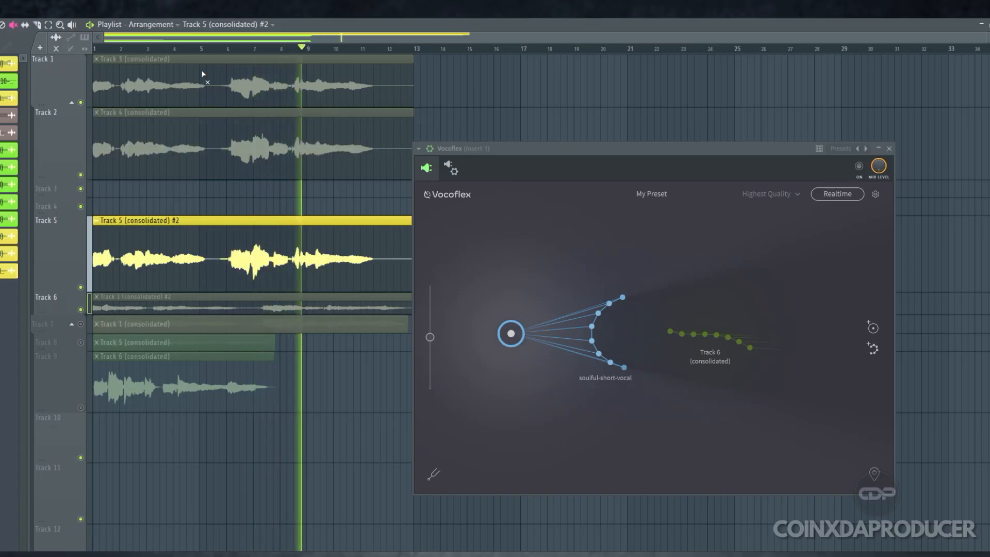
{"action": "key", "text": "space"}
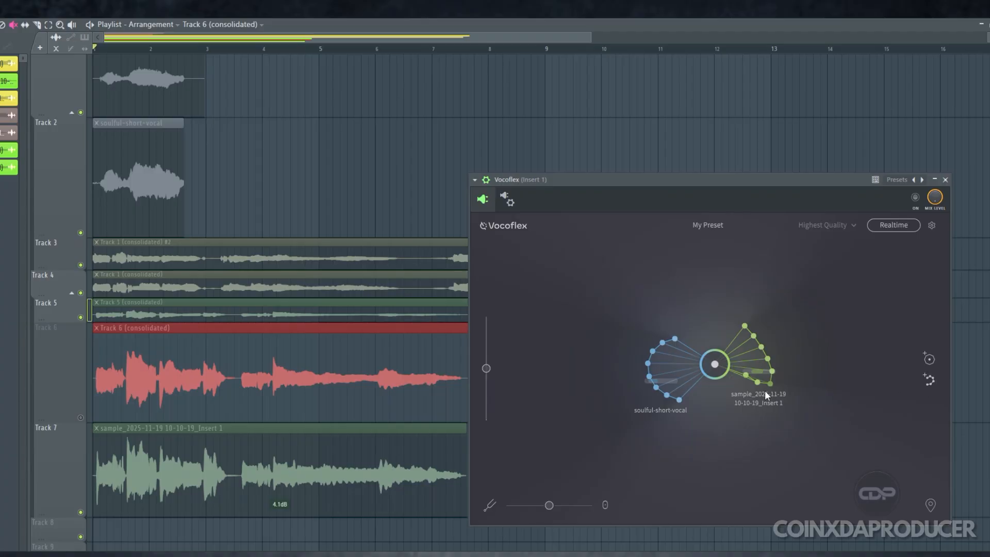
Remove both voice samples from the Vocoflex map and move the target point back near the map's centre
{"action": "left_click_drag", "start_coordinate": [775, 394], "coordinate": [821, 471]}
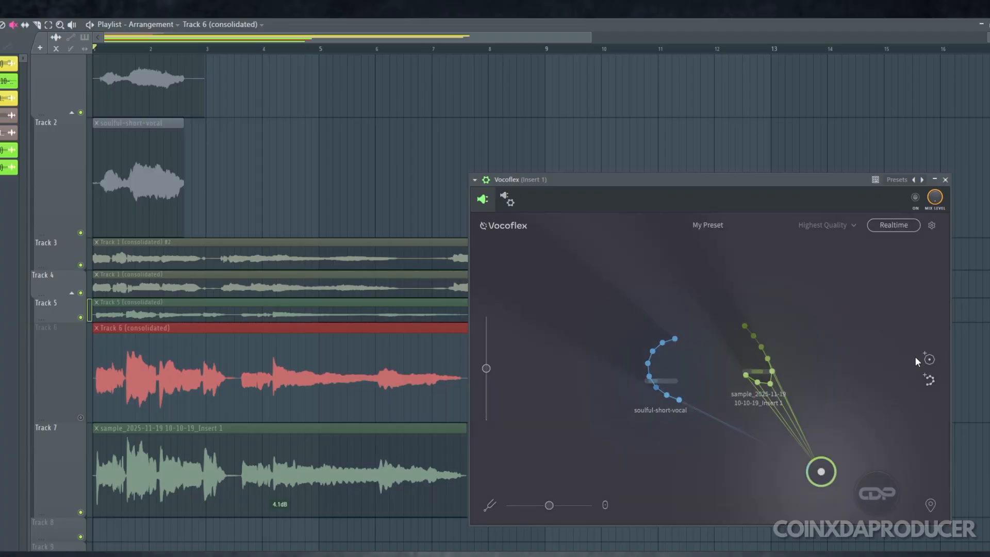
{"action": "left_click_drag", "start_coordinate": [760, 400], "coordinate": [755, 379]}
{"action": "left_click", "coordinate": [790, 330]}
{"action": "left_click", "coordinate": [790, 434]}
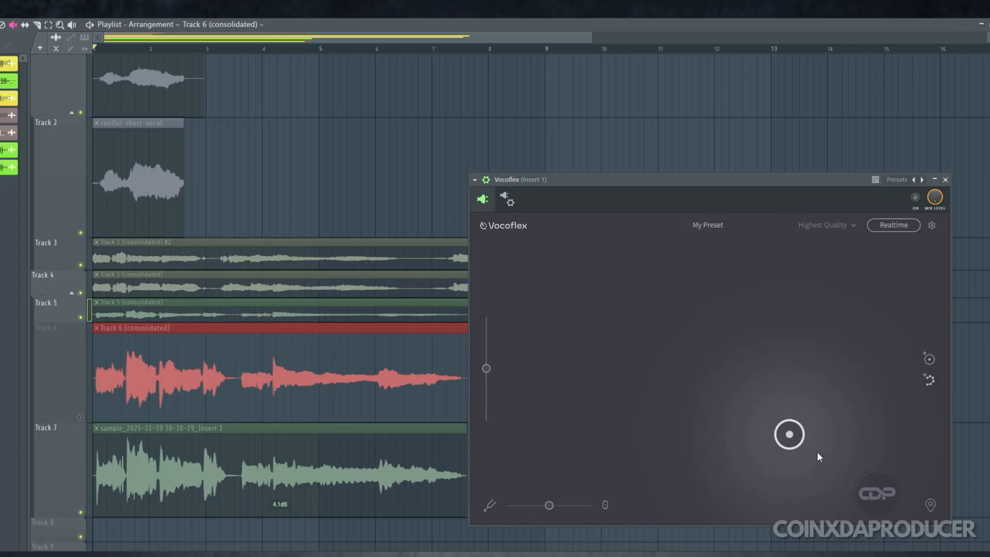
{"action": "left_click_drag", "start_coordinate": [806, 439], "coordinate": [736, 377]}
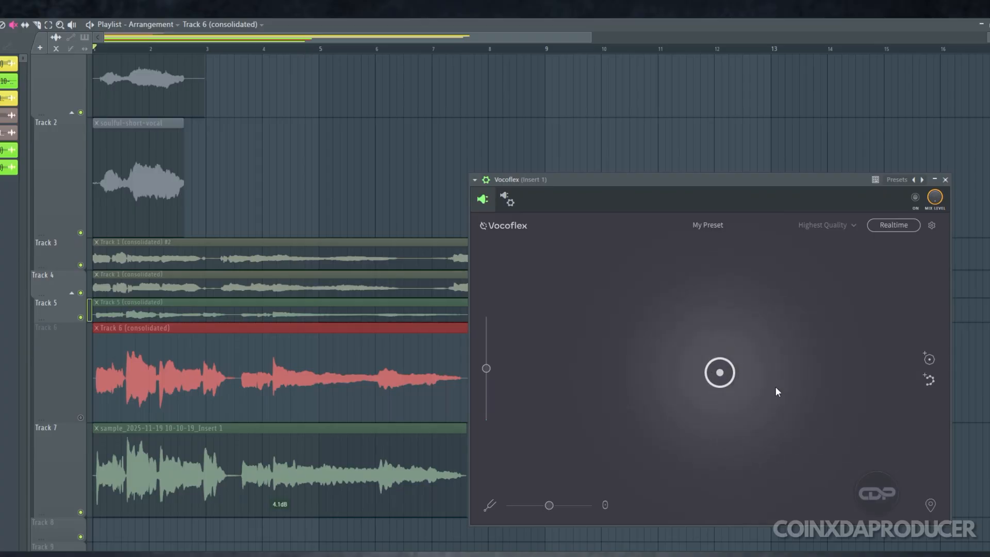
Enable Vocoflex and apply a generated voice from the masculine corner of the tone pad
{"action": "left_click", "coordinate": [930, 360]}
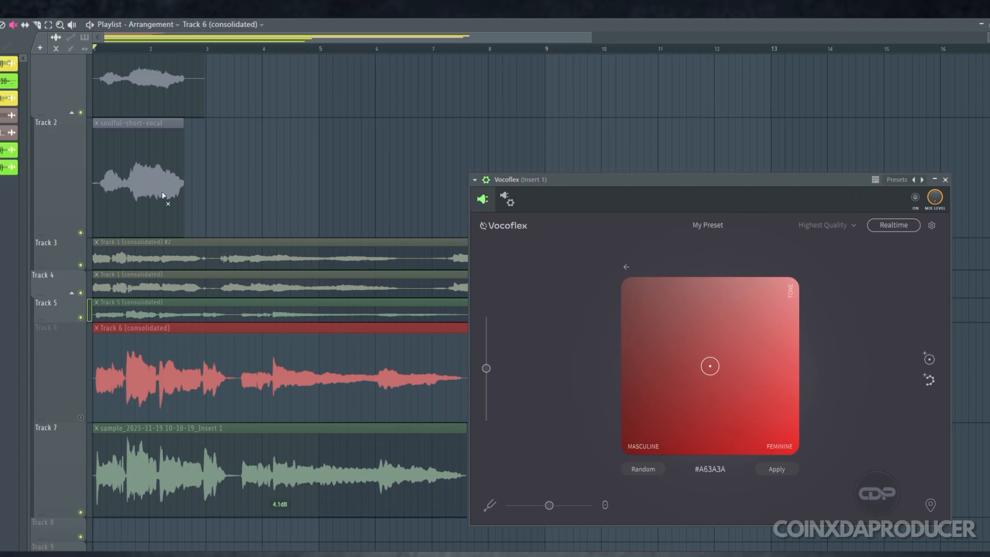
{"action": "scroll", "coordinate": [330, 361], "scroll_direction": "down", "scroll_amount": 10}
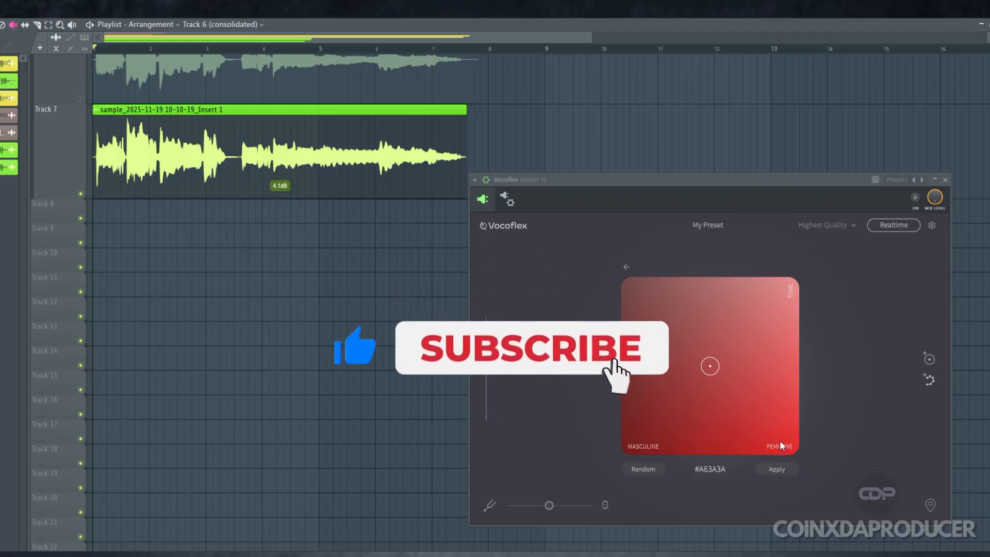
{"action": "left_click_drag", "start_coordinate": [710, 365], "coordinate": [824, 281]}
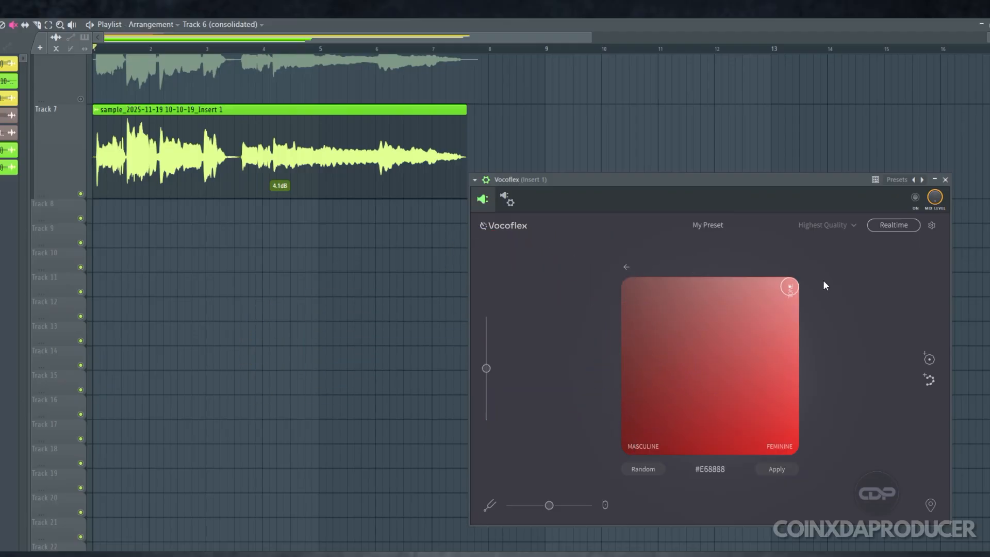
{"action": "left_click_drag", "start_coordinate": [824, 280], "coordinate": [732, 371]}
{"action": "left_click", "coordinate": [916, 198]}
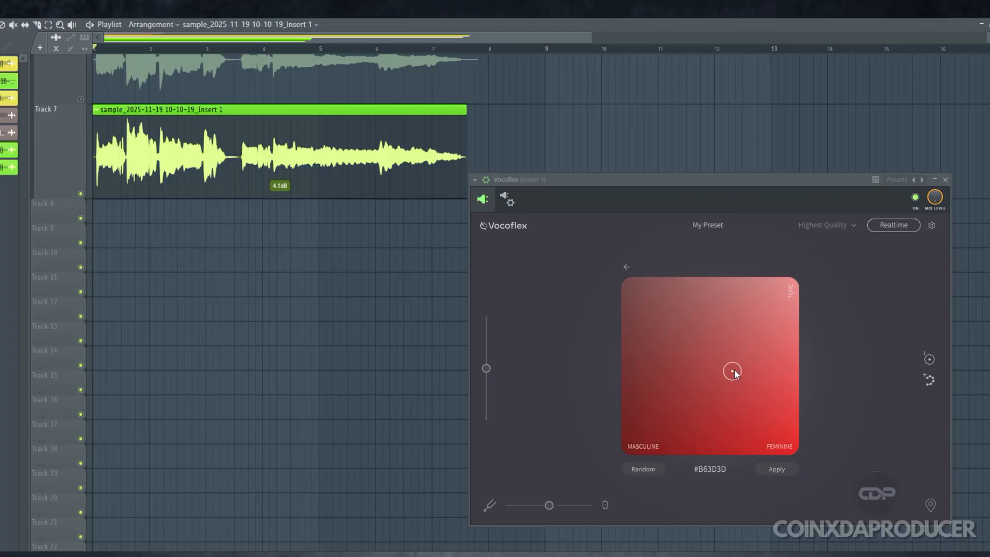
{"action": "mouse_move", "coordinate": [735, 370]}
{"action": "left_mouse_down"}
{"action": "mouse_move", "coordinate": [795, 275]}
{"action": "mouse_move", "coordinate": [629, 449]}
{"action": "left_mouse_up"}
{"action": "left_click", "coordinate": [779, 470]}
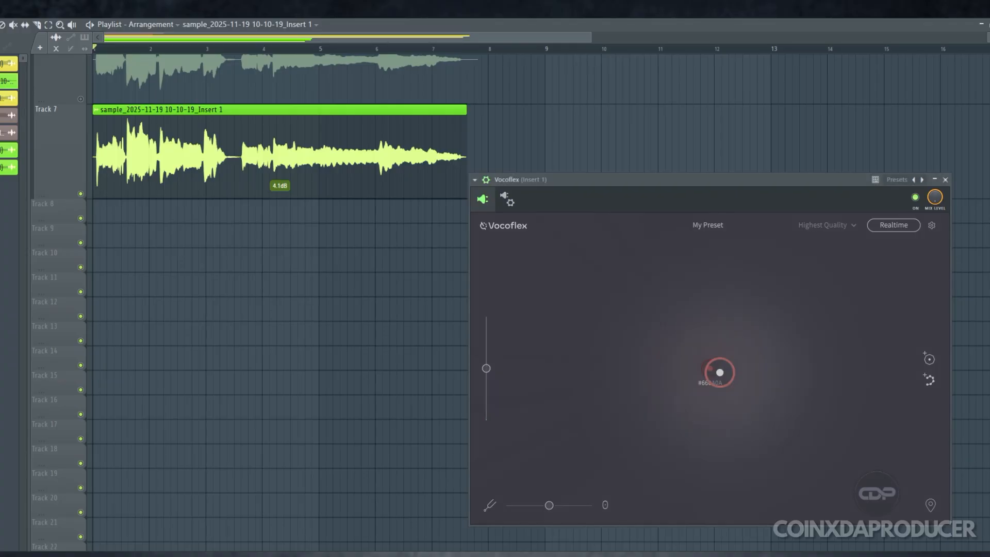
Consolidate track 7 with the generated masculine voice applied to the vocal
{"action": "left_click", "coordinate": [953, 18]}
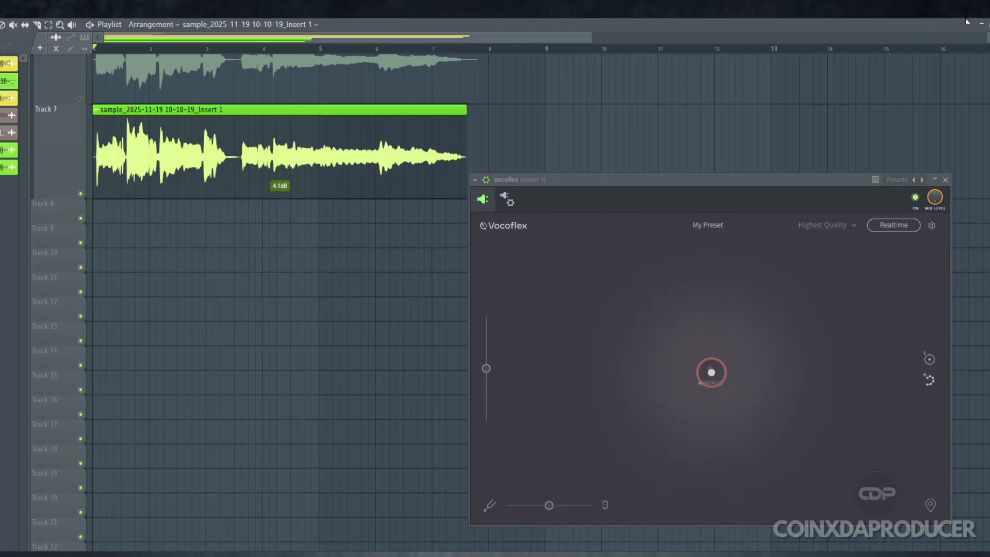
{"action": "right_click", "coordinate": [52, 108]}
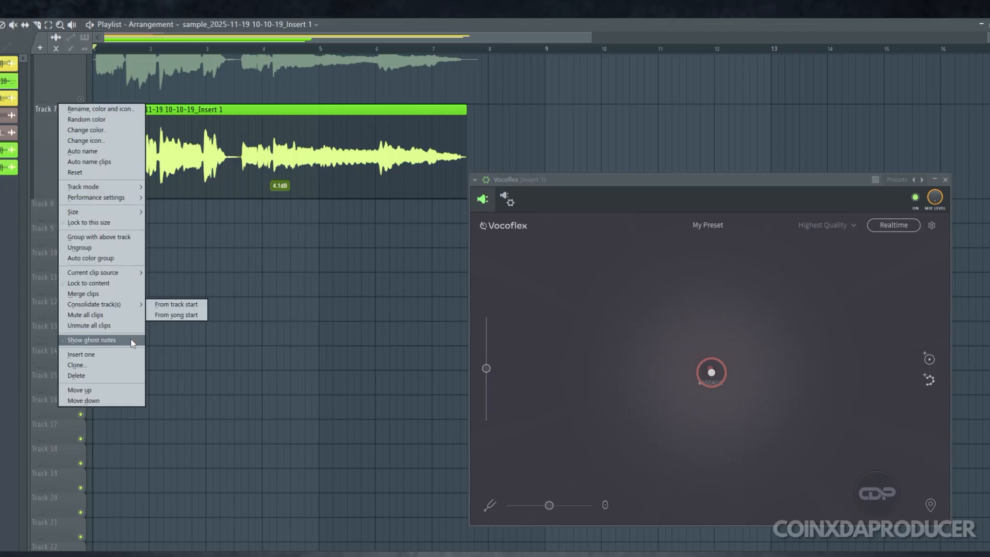
{"action": "mouse_move", "coordinate": [124, 308]}
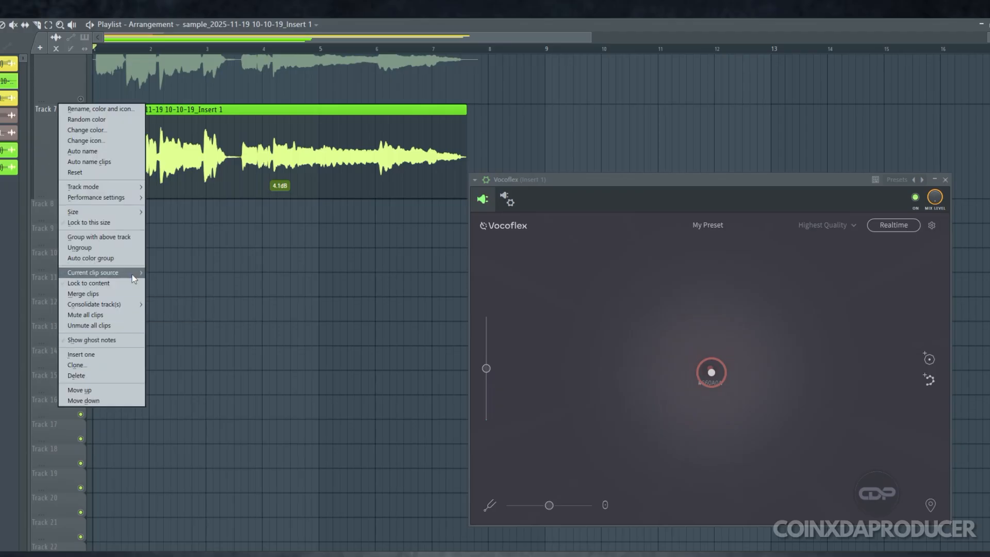
{"action": "mouse_move", "coordinate": [133, 278]}
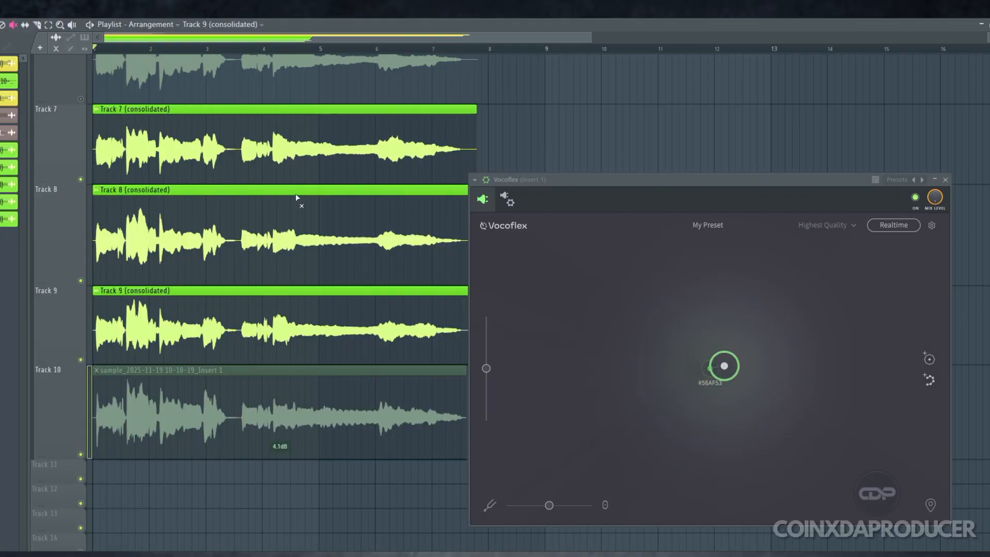
Play only the generated-voice render on track 7
{"action": "scroll", "coordinate": [243, 315], "scroll_direction": "up", "scroll_amount": 1}
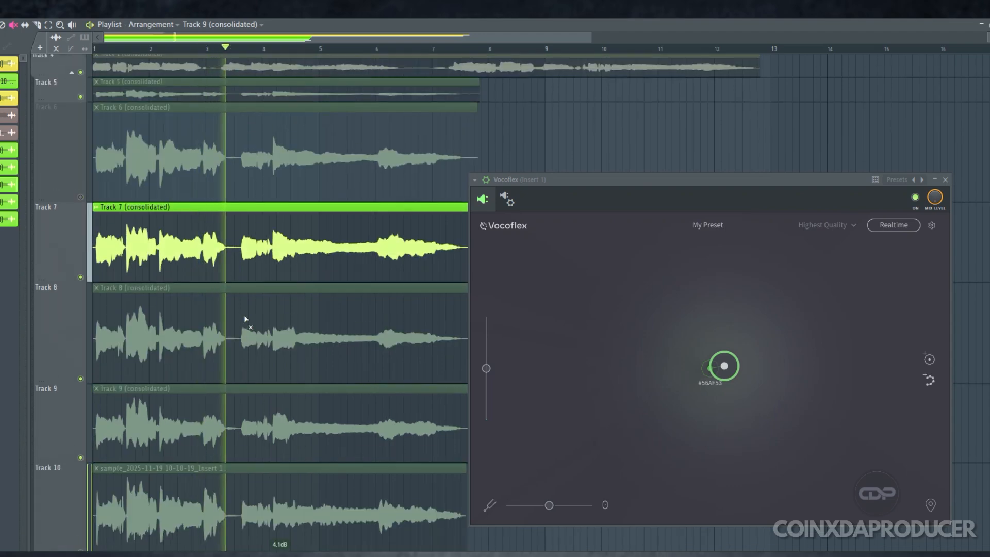
{"action": "scroll", "coordinate": [245, 313], "scroll_direction": "down", "scroll_amount": 3}
{"action": "scroll", "coordinate": [244, 323], "scroll_direction": "down", "scroll_amount": 1}
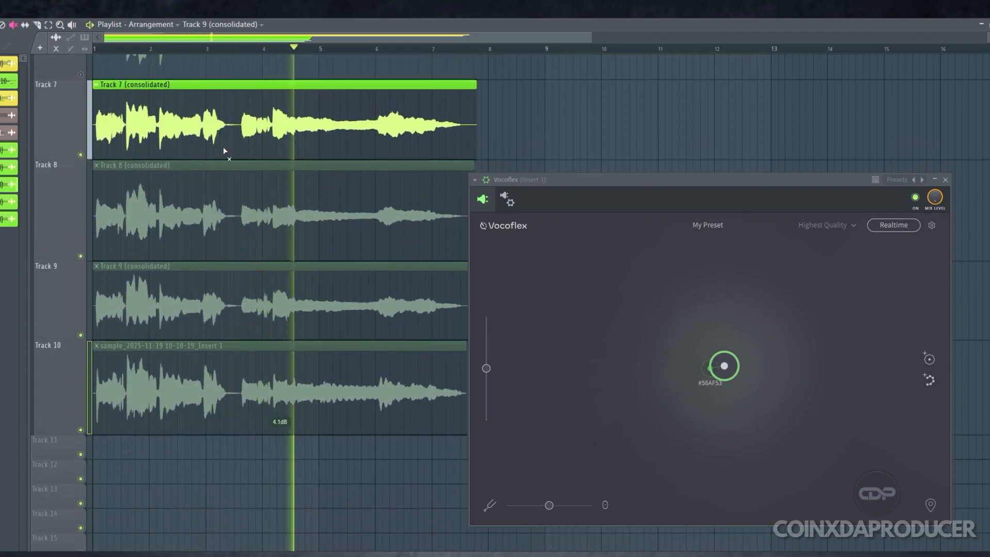
{"action": "key", "text": "space"}
Mute the track 7 render and play the generated-voice renders on tracks 8 and 9 in turn
{"action": "left_click", "coordinate": [209, 128]}
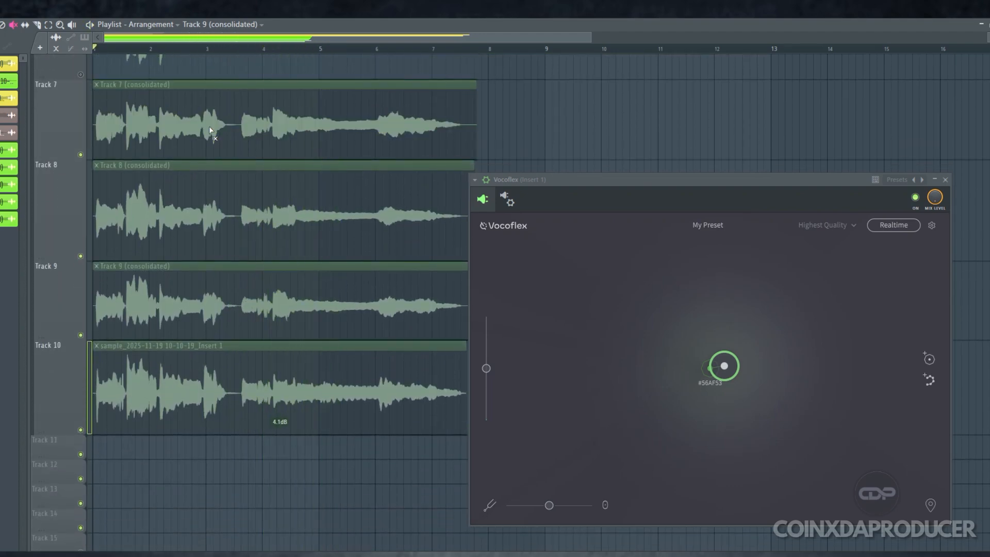
{"action": "left_click", "coordinate": [222, 196]}
{"action": "key", "text": "space"}
{"action": "left_click", "coordinate": [258, 302]}
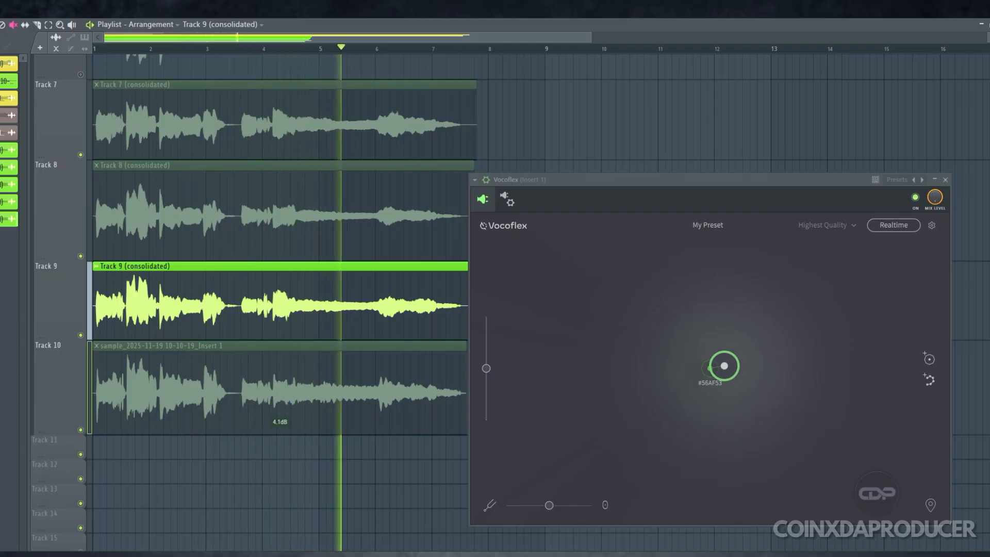
{"action": "key", "text": "space"}
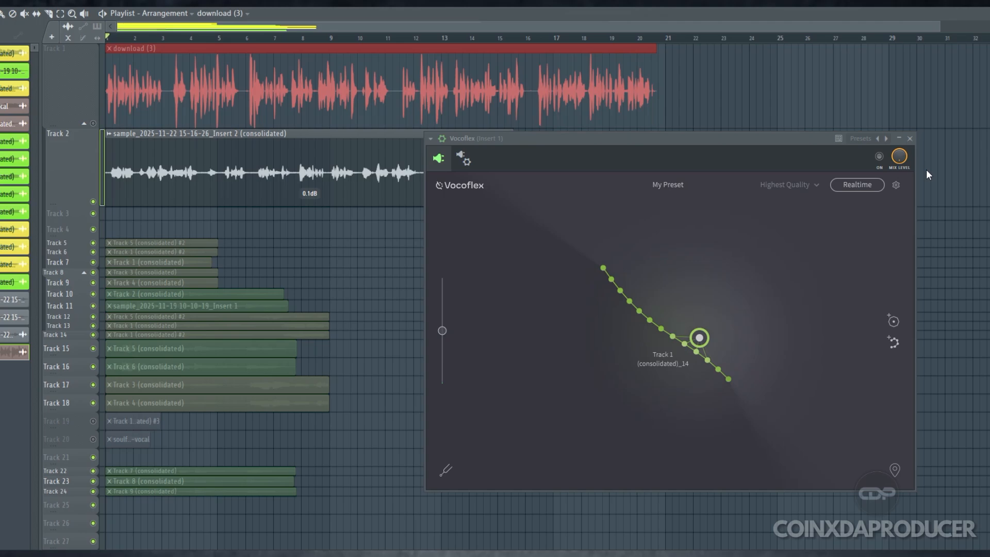
Enable track 1 and play its download (3) clip, then the track 2 sample, each with the other muted
{"action": "left_click", "coordinate": [345, 264]}
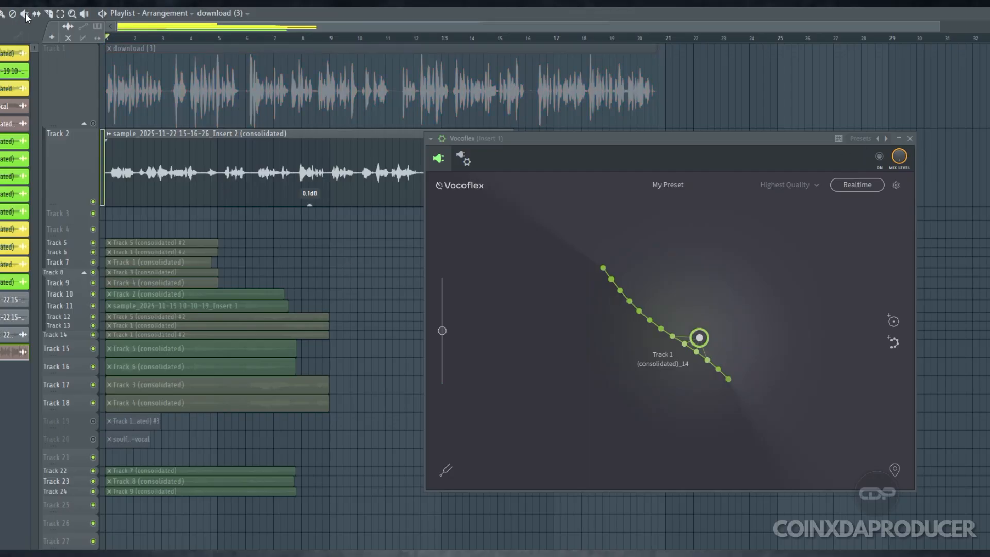
{"action": "left_click", "coordinate": [24, 14]}
{"action": "left_click", "coordinate": [240, 176]}
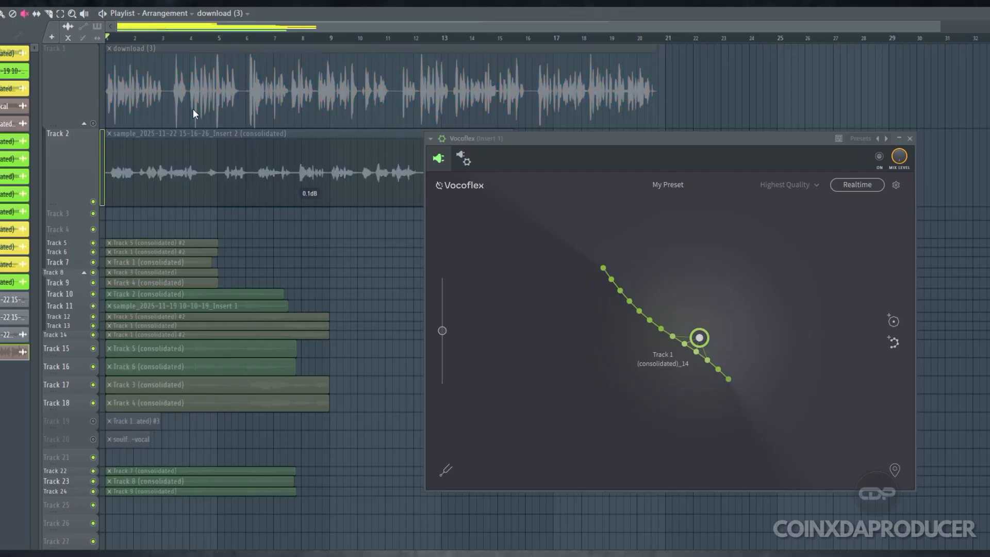
{"action": "left_click", "coordinate": [95, 121]}
{"action": "key", "text": "space"}
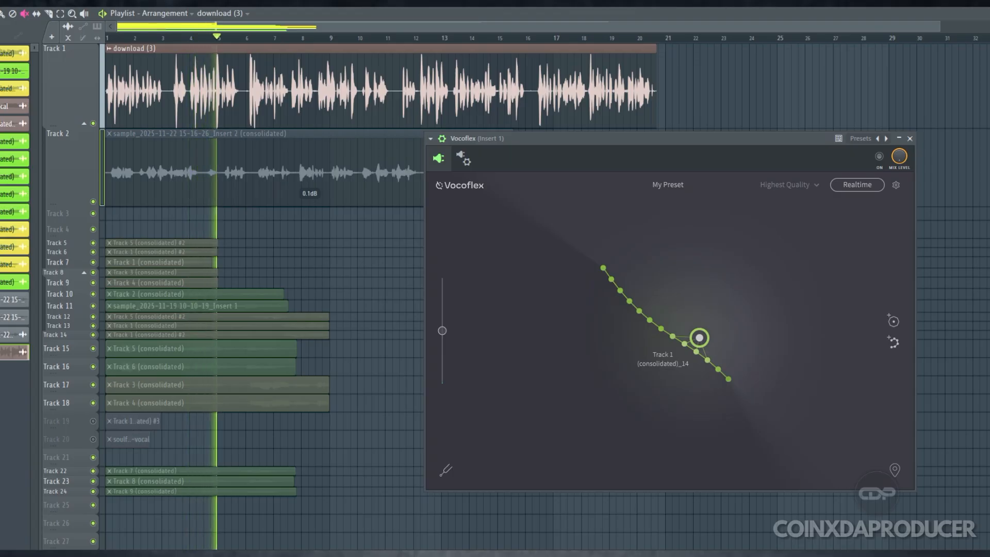
{"action": "key", "text": "space"}
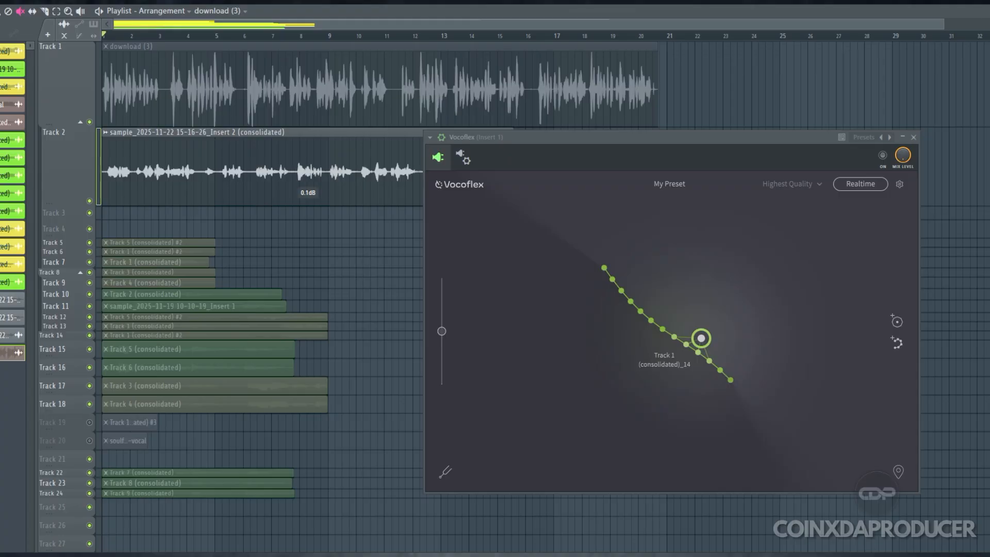
{"action": "key", "text": "space"}
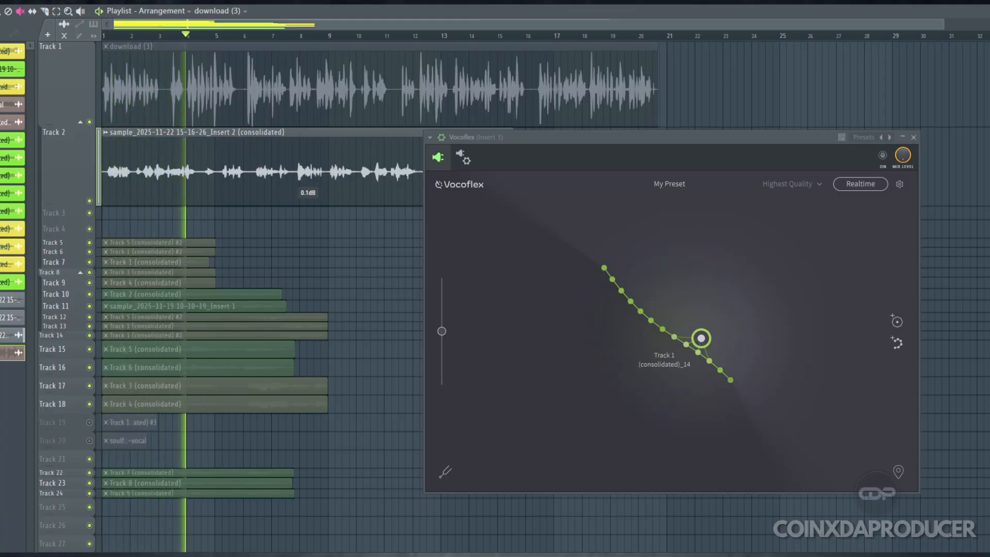
{"action": "key", "text": "space"}
Load the track 2 sample into Vocoflex as the reference voice from its channel settings, and close the settings window
{"action": "left_click", "coordinate": [0, 11]}
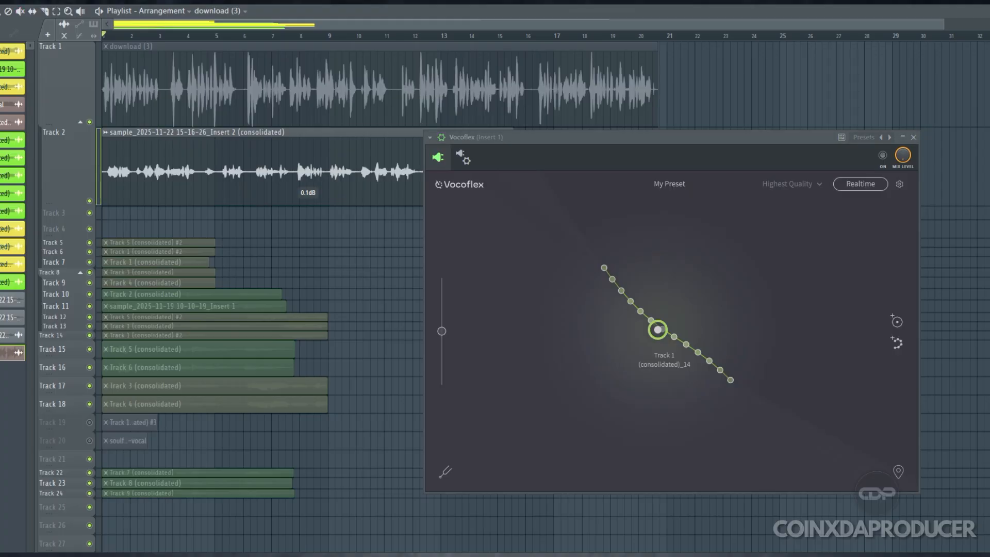
{"action": "double_click", "coordinate": [215, 166]}
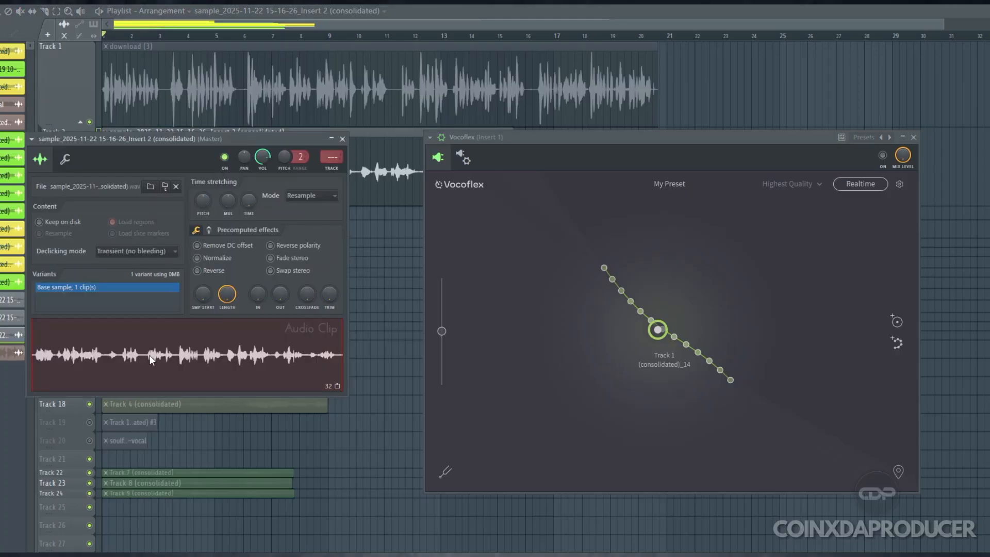
{"action": "left_click", "coordinate": [332, 138]}
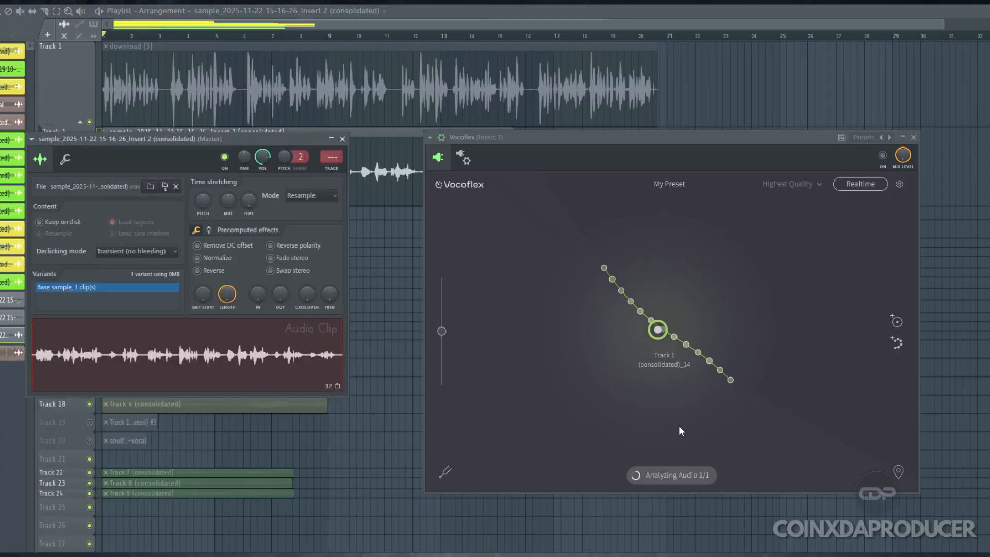
{"action": "left_click", "coordinate": [346, 141]}
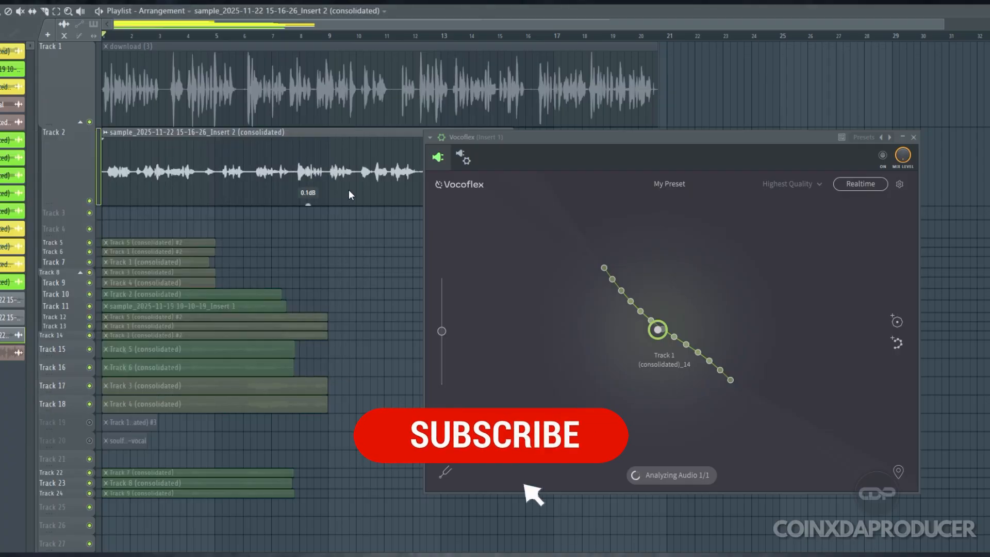
Mute the track 2 sample and unmute the download (3) clip on track 1
{"action": "left_click", "coordinate": [21, 12]}
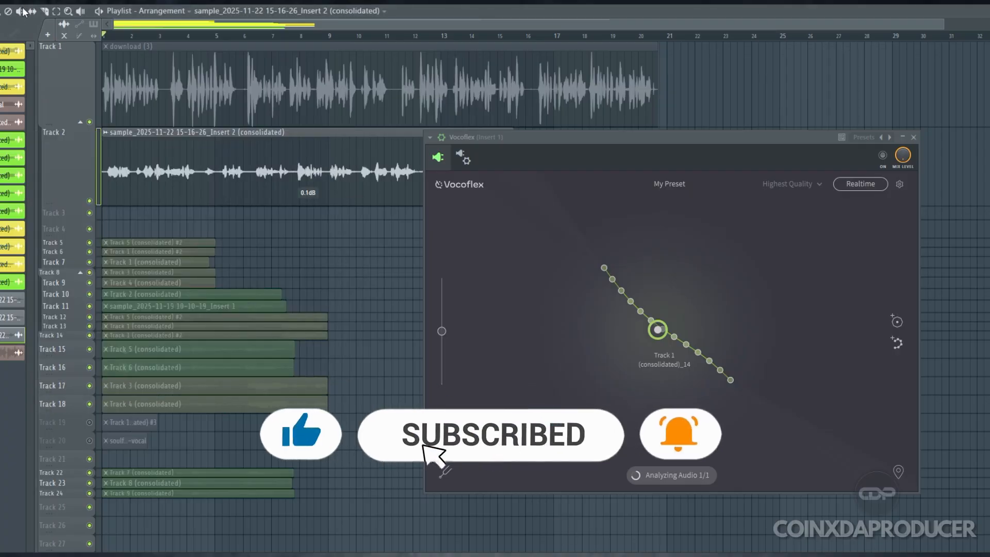
{"action": "left_click", "coordinate": [217, 182]}
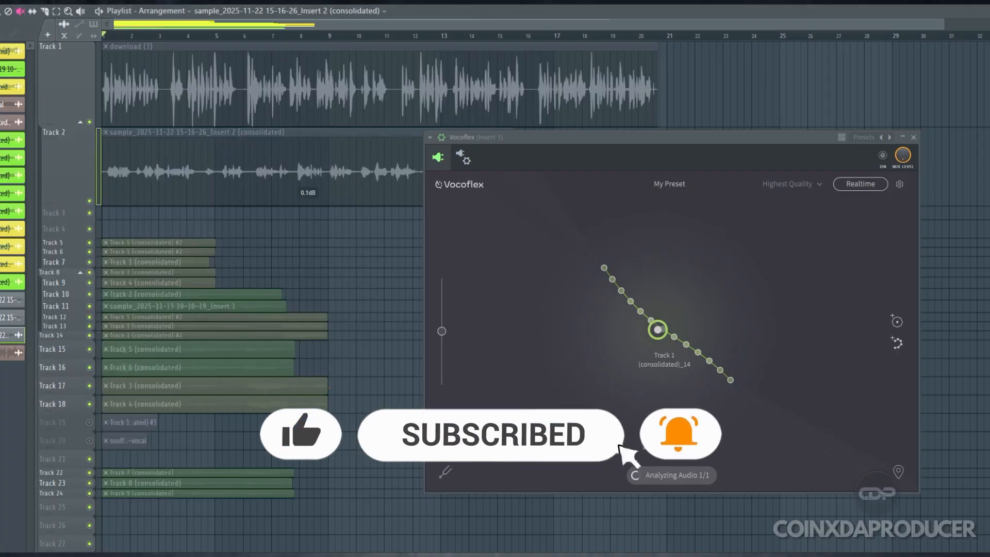
{"action": "left_click", "coordinate": [1, 11]}
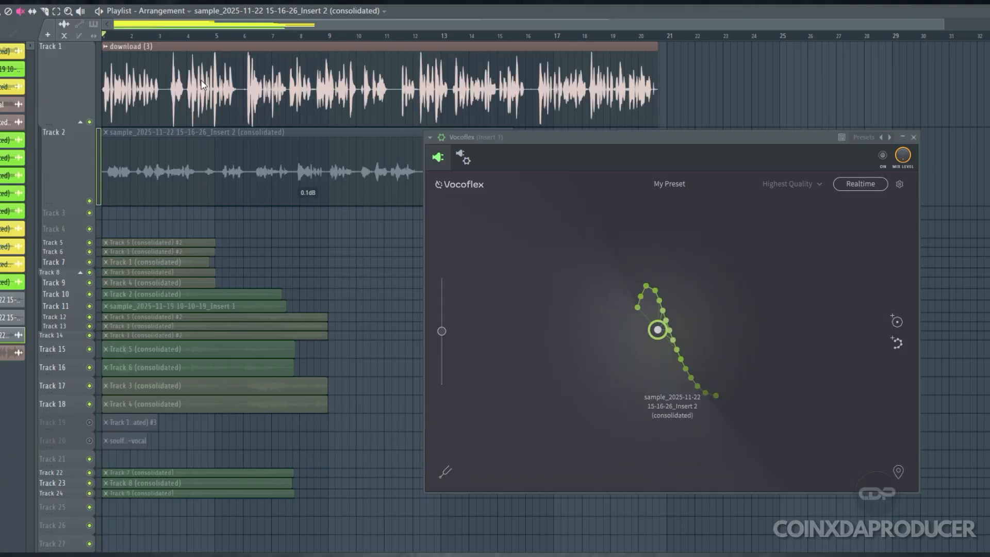
Route the download (3) clip to mixer Insert 1 and enable Vocoflex on that insert
{"action": "left_click", "coordinate": [1, 11]}
{"action": "double_click", "coordinate": [137, 63]}
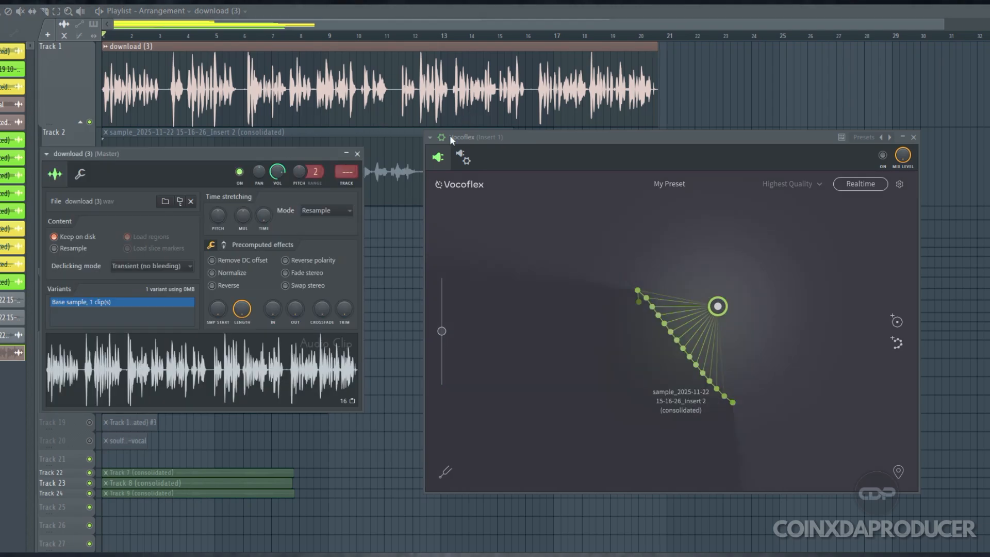
{"action": "left_click_drag", "start_coordinate": [355, 177], "coordinate": [355, 174]}
{"action": "key", "text": "F9"}
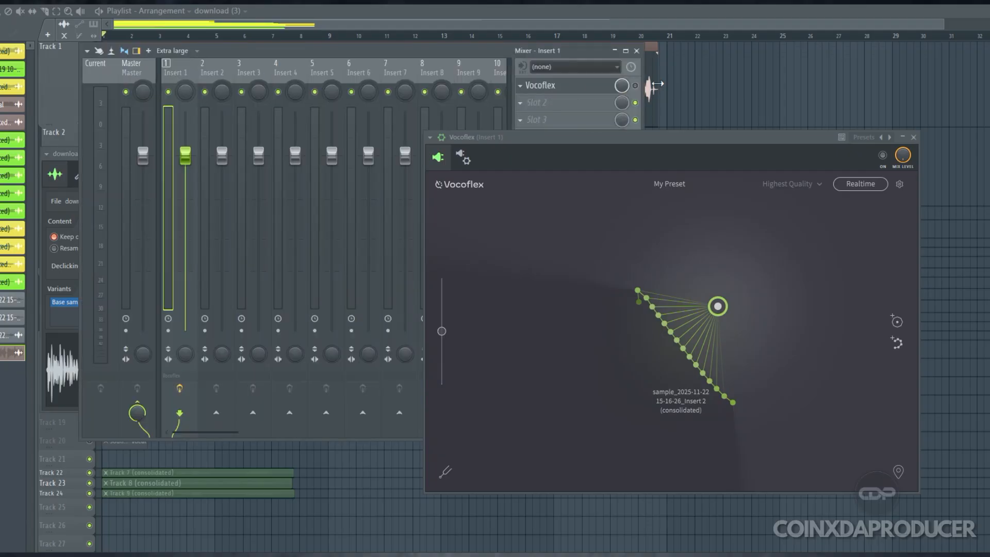
{"action": "left_click", "coordinate": [636, 51]}
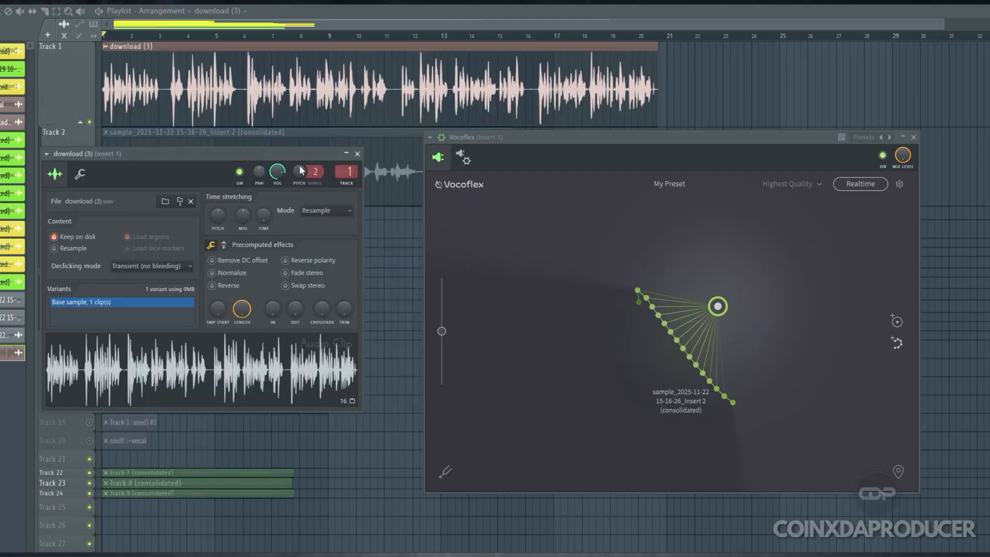
Move Vocoflex's control point onto the middle of the reference sample's dots, consolidate track 1, and enlarge the track holding the render
{"action": "key", "text": "Escape"}
{"action": "left_click_drag", "start_coordinate": [718, 306], "coordinate": [683, 346]}
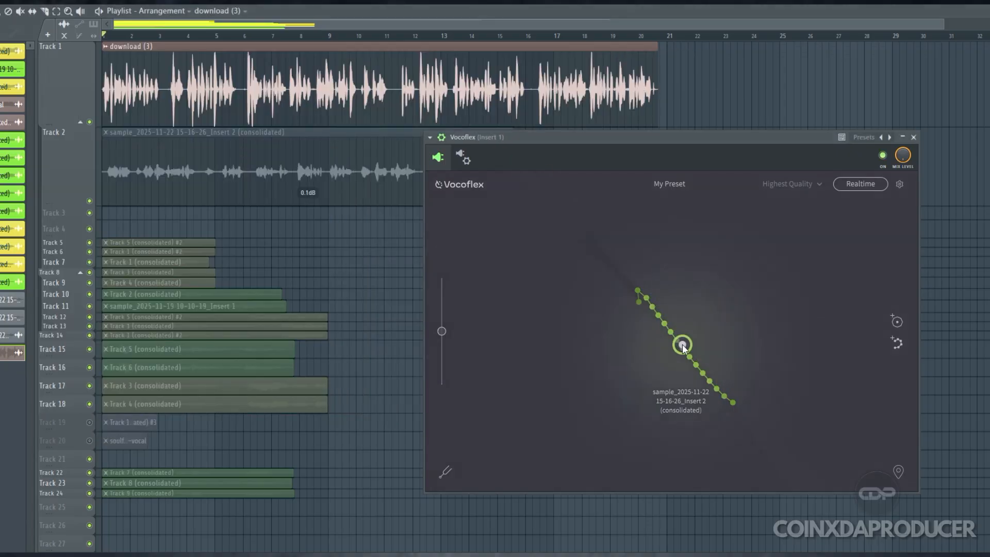
{"action": "right_click", "coordinate": [78, 100]}
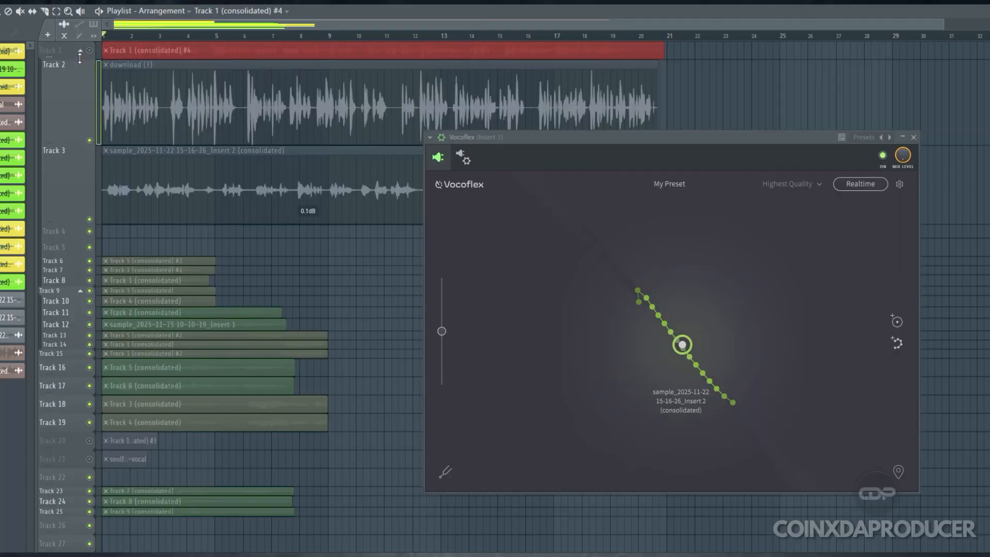
{"action": "left_click_drag", "start_coordinate": [81, 59], "coordinate": [74, 141]}
{"action": "scroll", "coordinate": [94, 138], "scroll_direction": "down", "scroll_amount": 1}
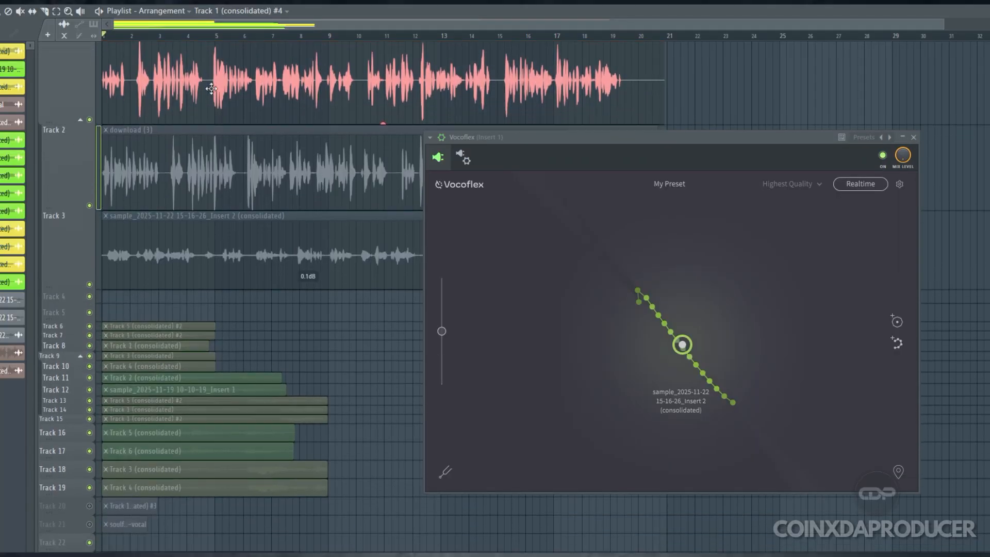
{"action": "left_click", "coordinate": [726, 83], "text": "ctrl"}
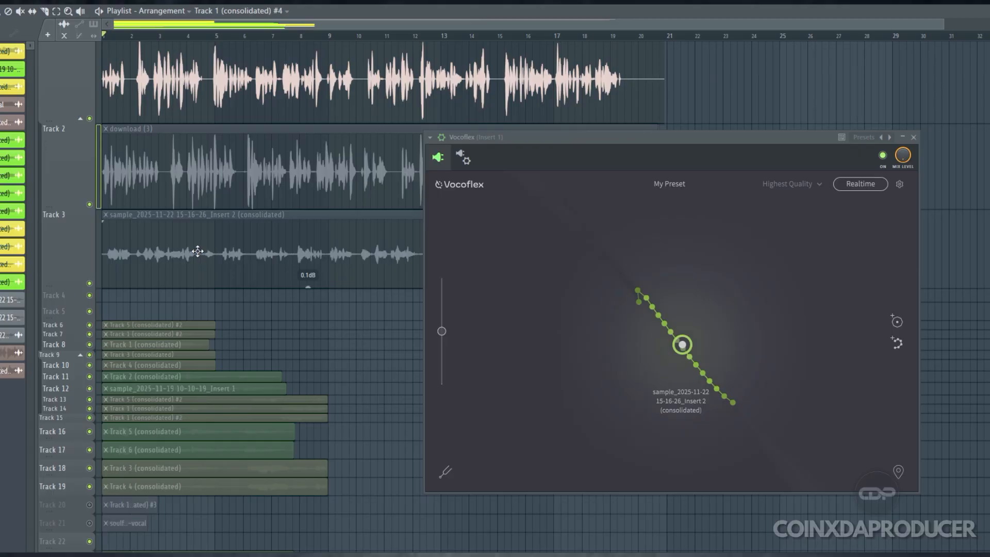
Mute the track 1 render, unmute the track 3 sample, raise its gain to 8.9 dB, and play it
{"action": "left_click", "coordinate": [20, 11]}
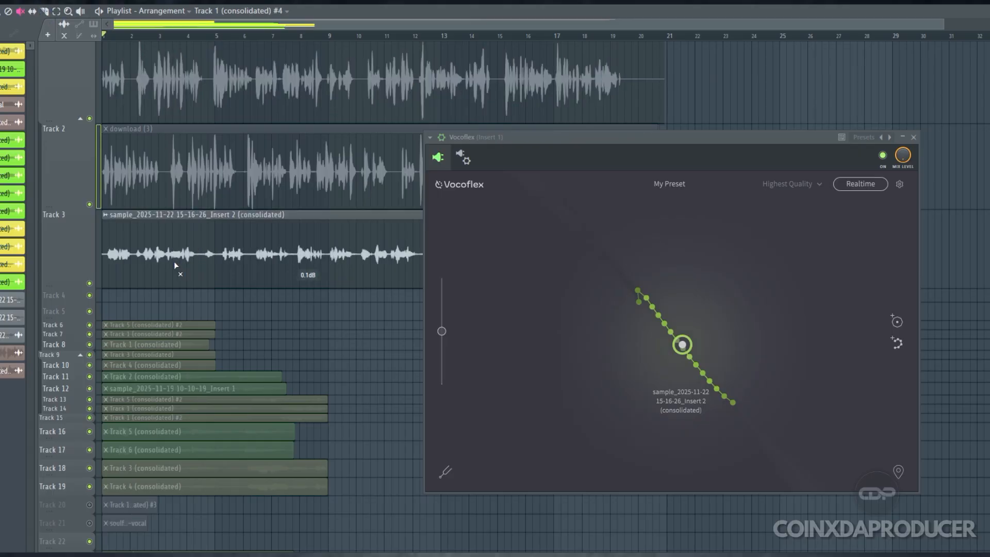
{"action": "left_click", "coordinate": [2, 11]}
{"action": "left_click_drag", "start_coordinate": [308, 286], "coordinate": [308, 283]}
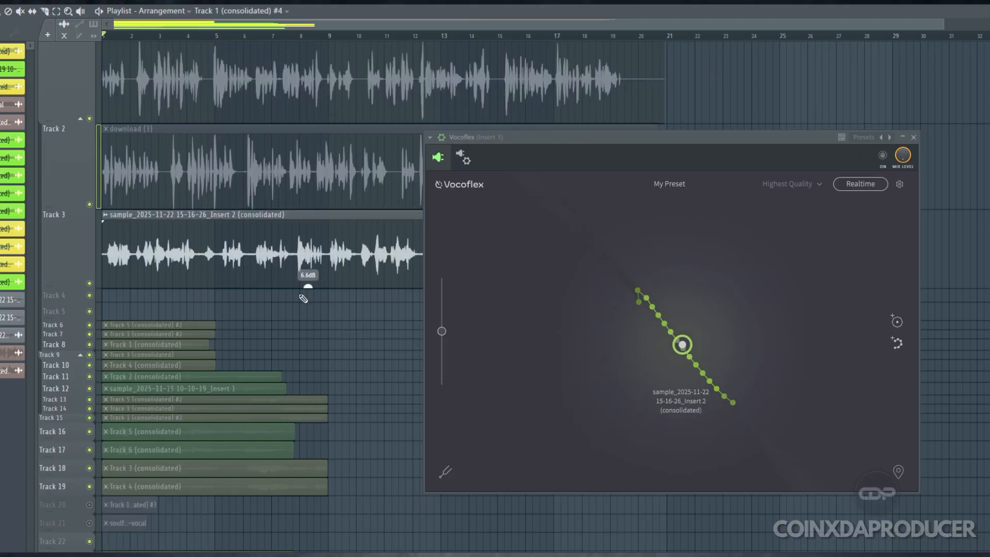
{"action": "key", "text": "space"}
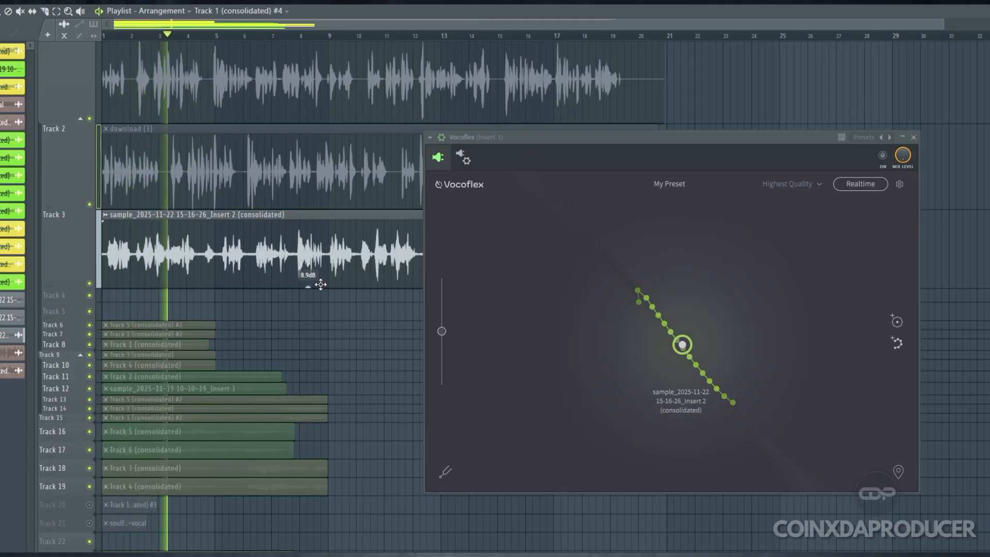
{"action": "key", "text": "space"}
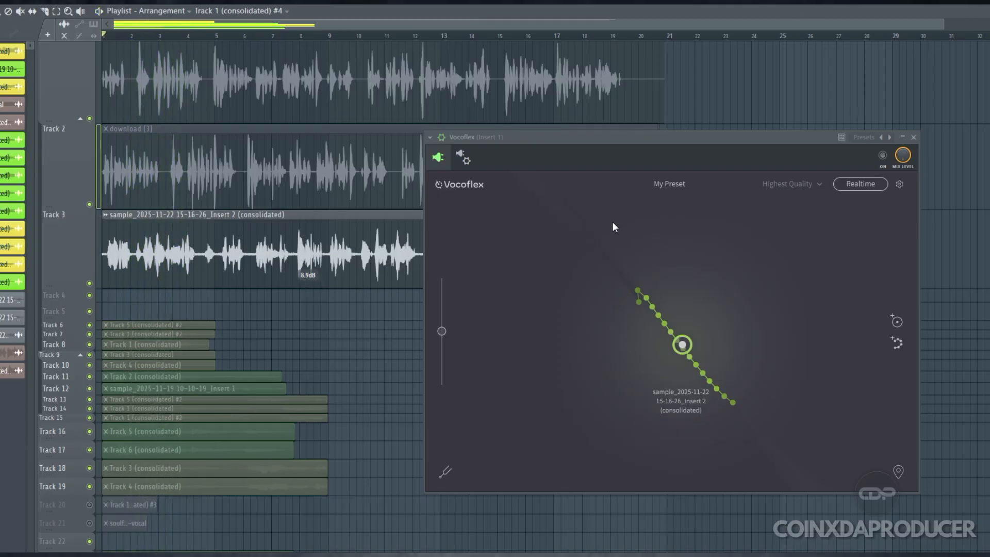
Mute the track 3 sample, unmute Track 1 (consolidated) #4, and play the rendered vocal for comparison
{"action": "left_click", "coordinate": [21, 13]}
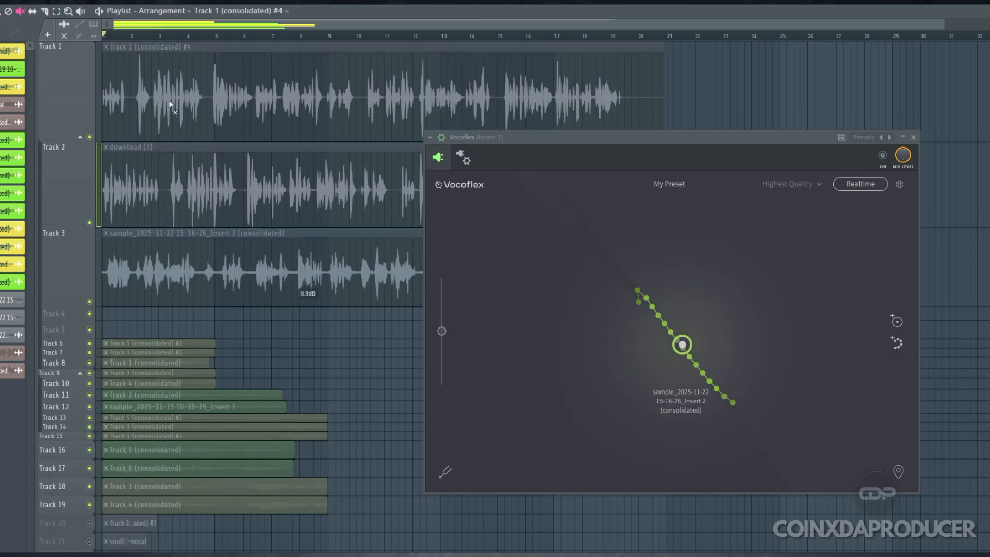
{"action": "left_click", "coordinate": [222, 122]}
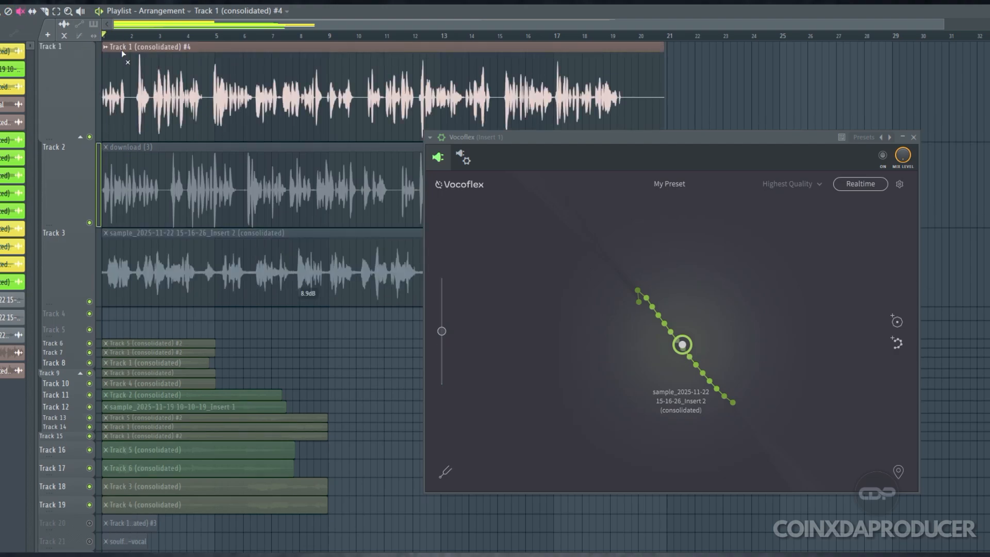
{"action": "key", "text": "space"}
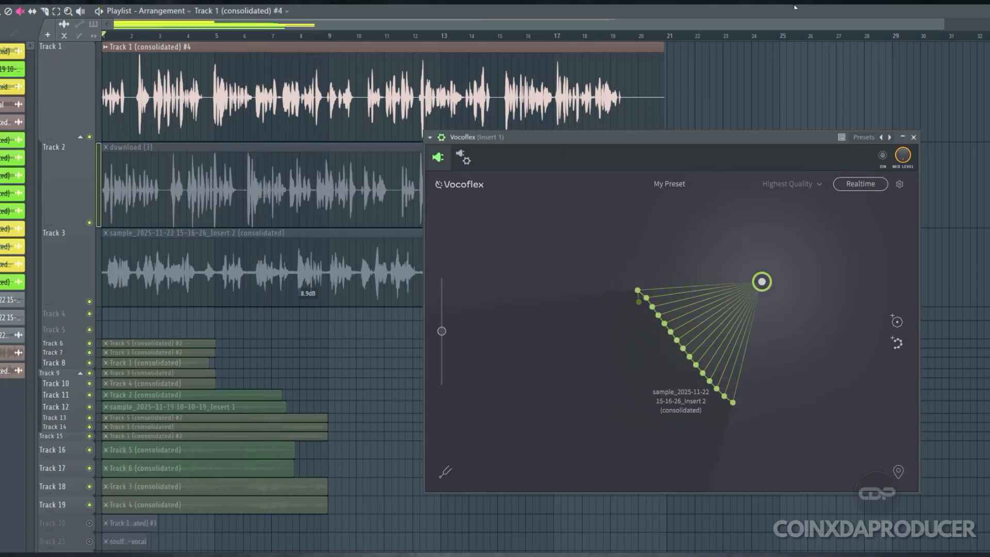
Reposition Vocoflex's control point away from the sample's line of dots while auditioning the download (3) clip on track 2
{"action": "left_click_drag", "start_coordinate": [754, 286], "coordinate": [667, 355]}
{"action": "key", "text": "space"}
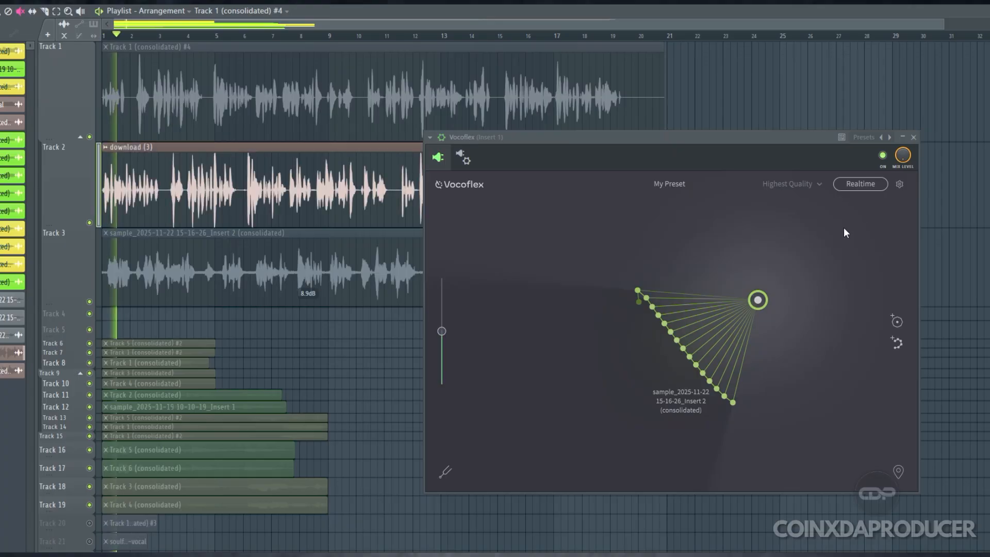
{"action": "mouse_move", "coordinate": [757, 301]}
{"action": "left_mouse_down"}
{"action": "mouse_move", "coordinate": [739, 320]}
{"action": "mouse_move", "coordinate": [769, 306]}
{"action": "left_mouse_up"}
{"action": "key", "text": "space"}
Consolidate track 2's download (3) clip from song start to render the new Vocoflex variation
{"action": "right_click", "coordinate": [67, 145]}
{"action": "mouse_move", "coordinate": [141, 348]}
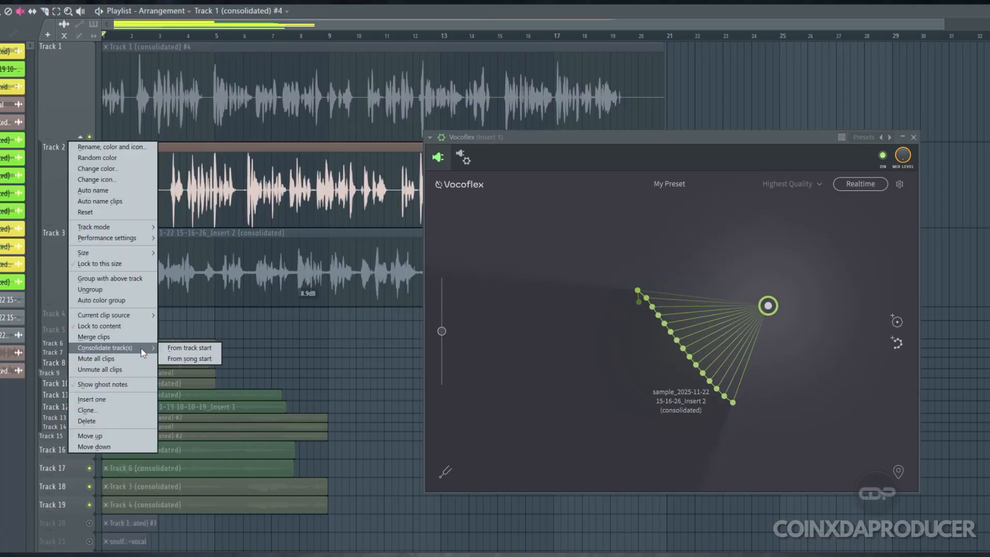
{"action": "left_click", "coordinate": [214, 356]}
{"action": "left_click", "coordinate": [602, 418]}
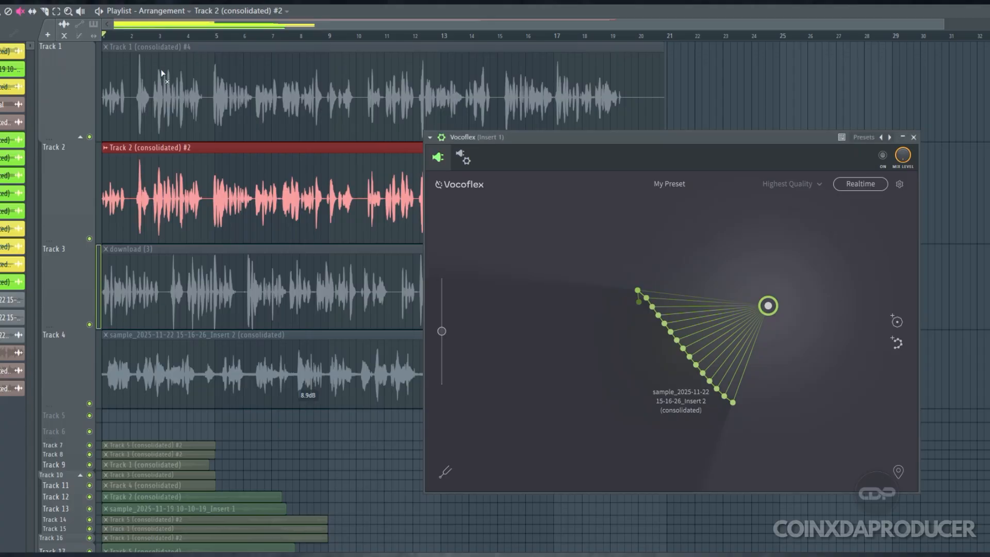
Play the Track 2 (consolidated) #2 render, moving the Vocoflex window aside to uncover more of the playlist
{"action": "key", "text": "space"}
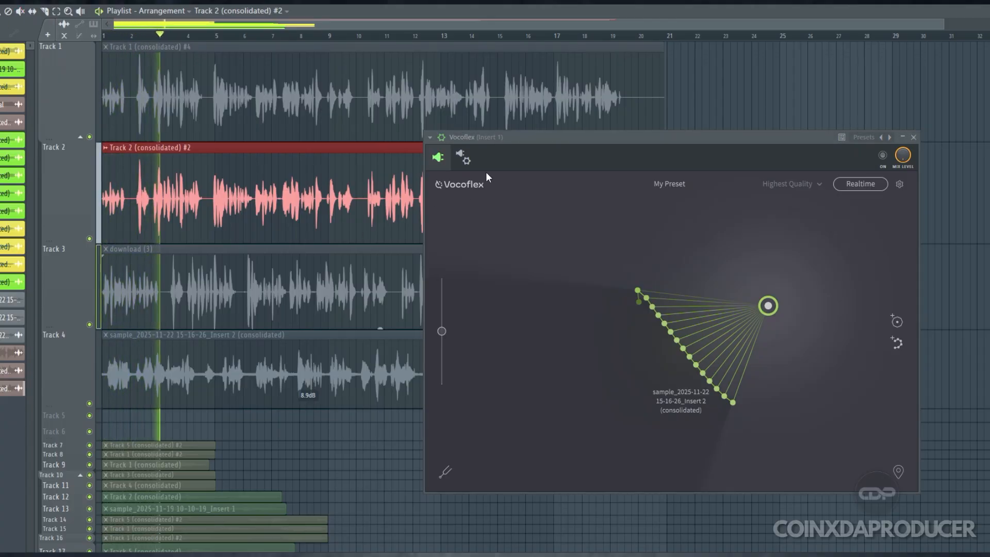
{"action": "left_click_drag", "start_coordinate": [516, 139], "coordinate": [590, 126]}
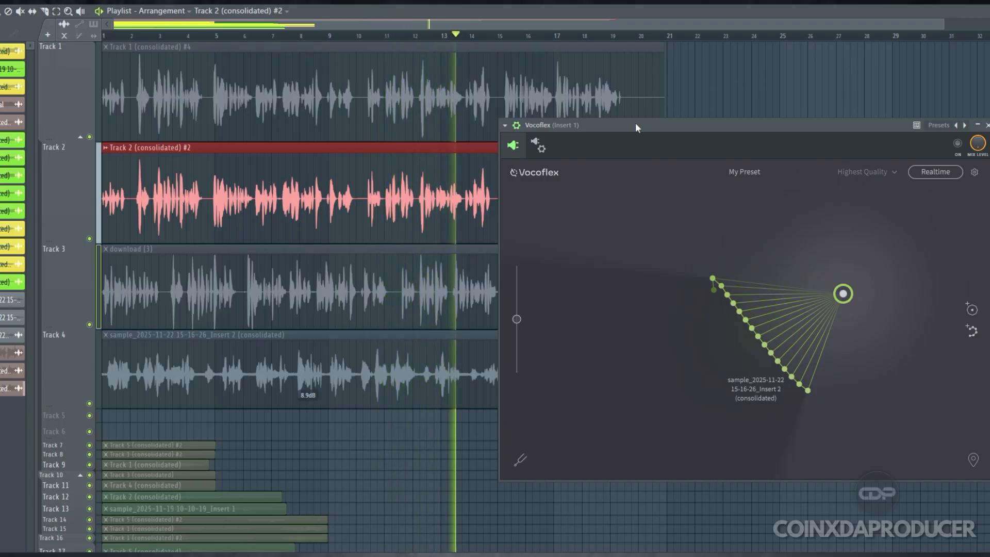
{"action": "left_click_drag", "start_coordinate": [635, 122], "coordinate": [617, 88]}
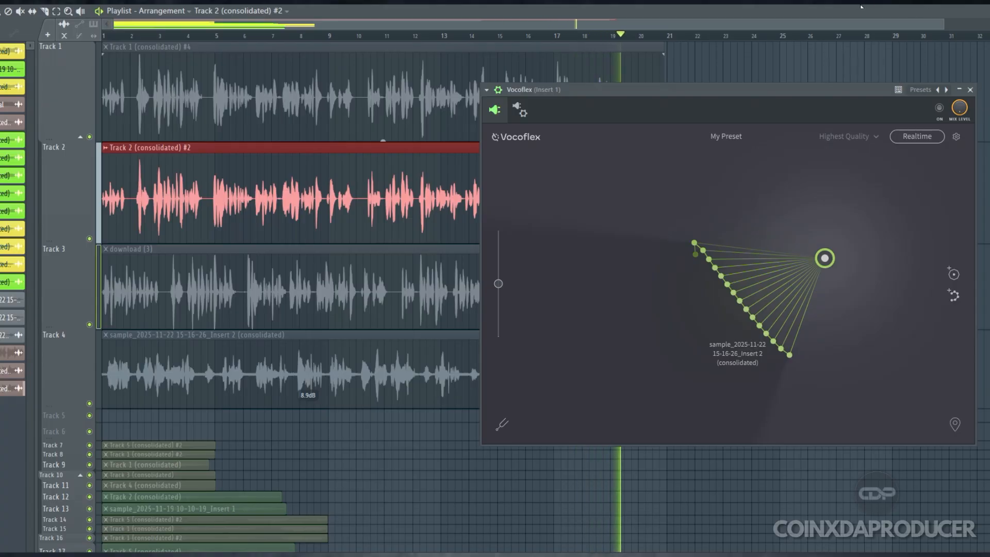
{"action": "key", "text": "space"}
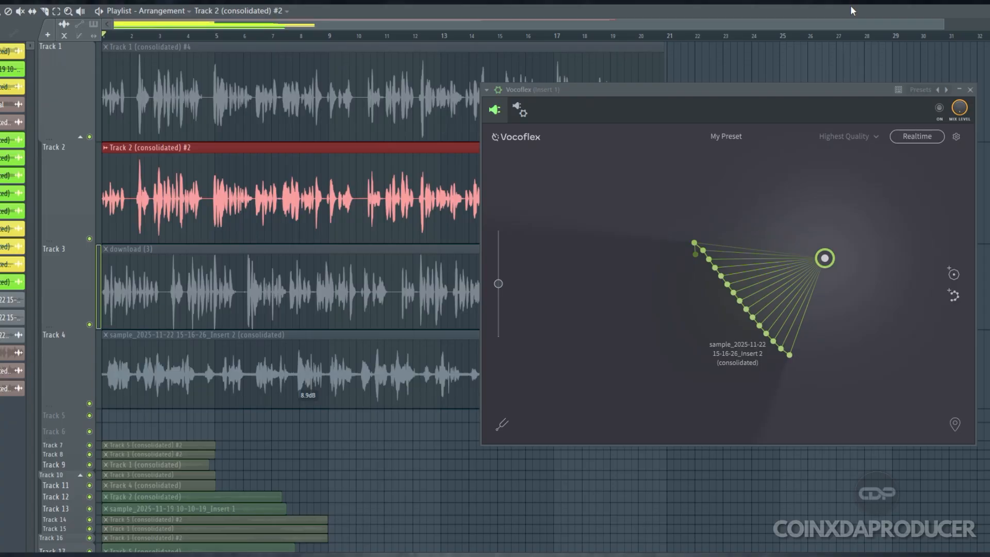
{"action": "left_click", "coordinate": [132, 35]}
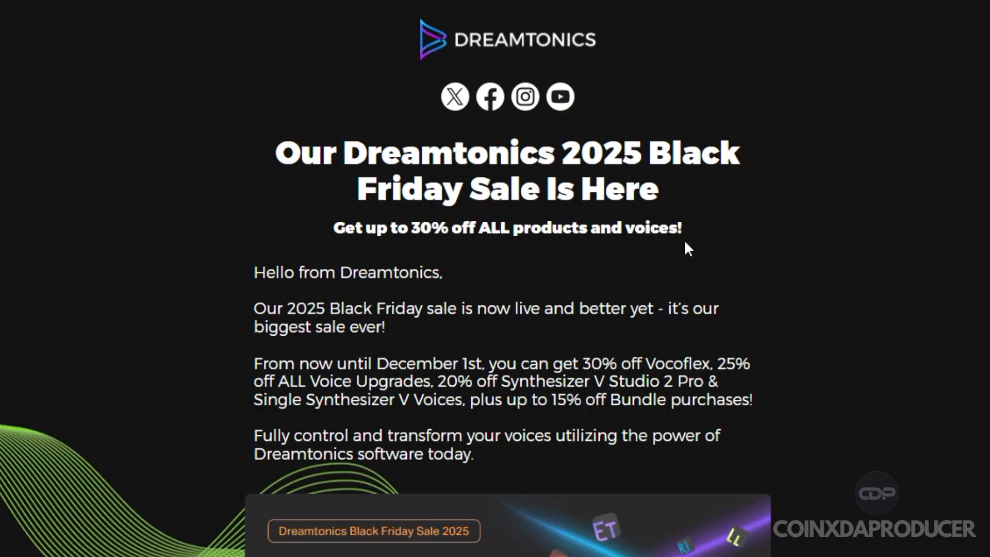
Examine the Dreamtonics 2025 Black Friday sale announcement for its product discounts and sale period
{"action": "scroll", "coordinate": [685, 242], "scroll_direction": "down", "scroll_amount": 3}
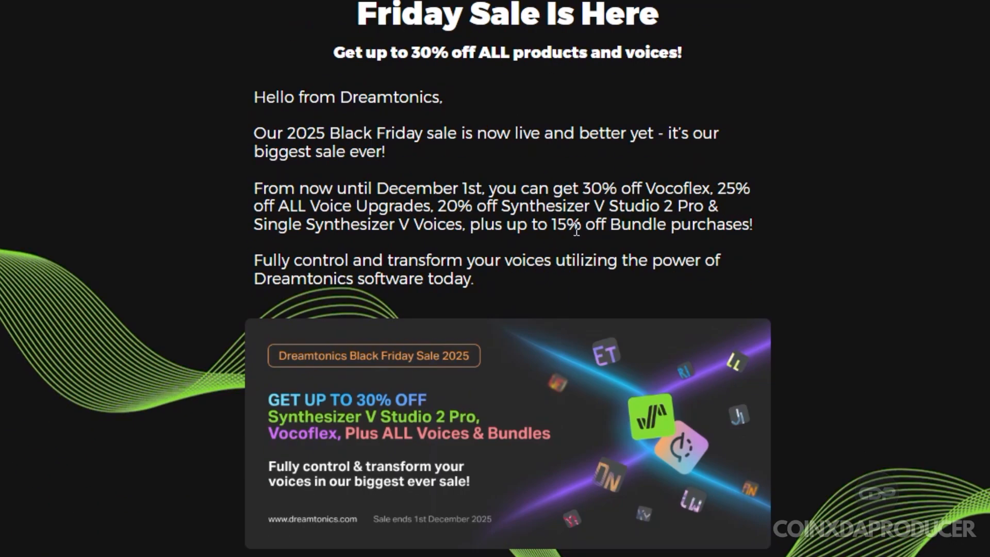